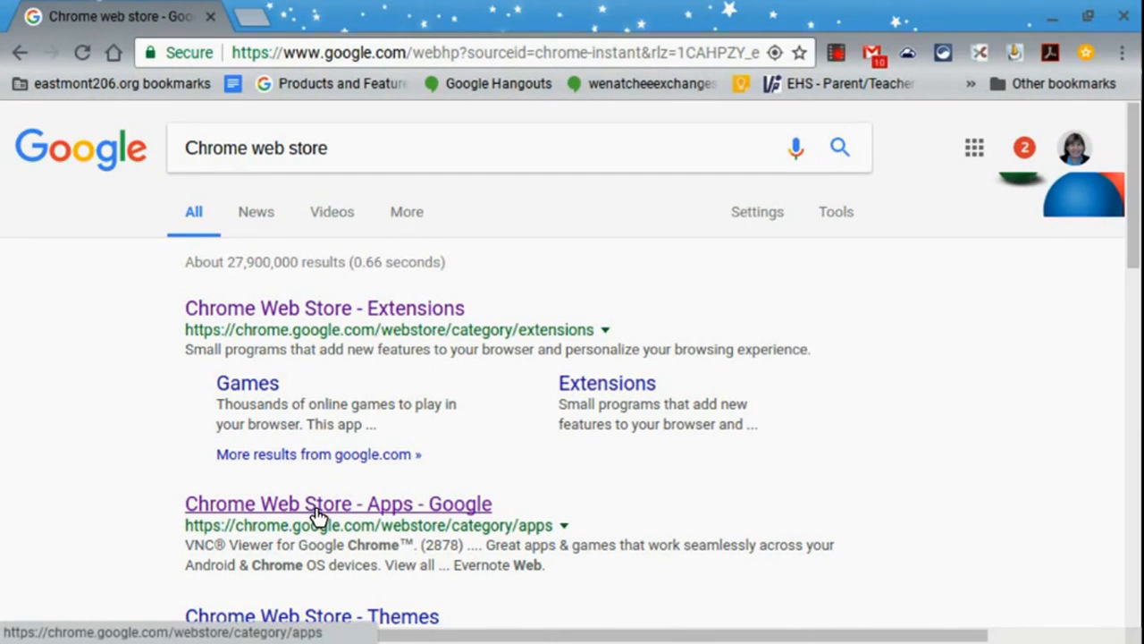
Open the Apps section of the Chrome Web Store from the search results and search the store for "cast for education"
click(317, 506)
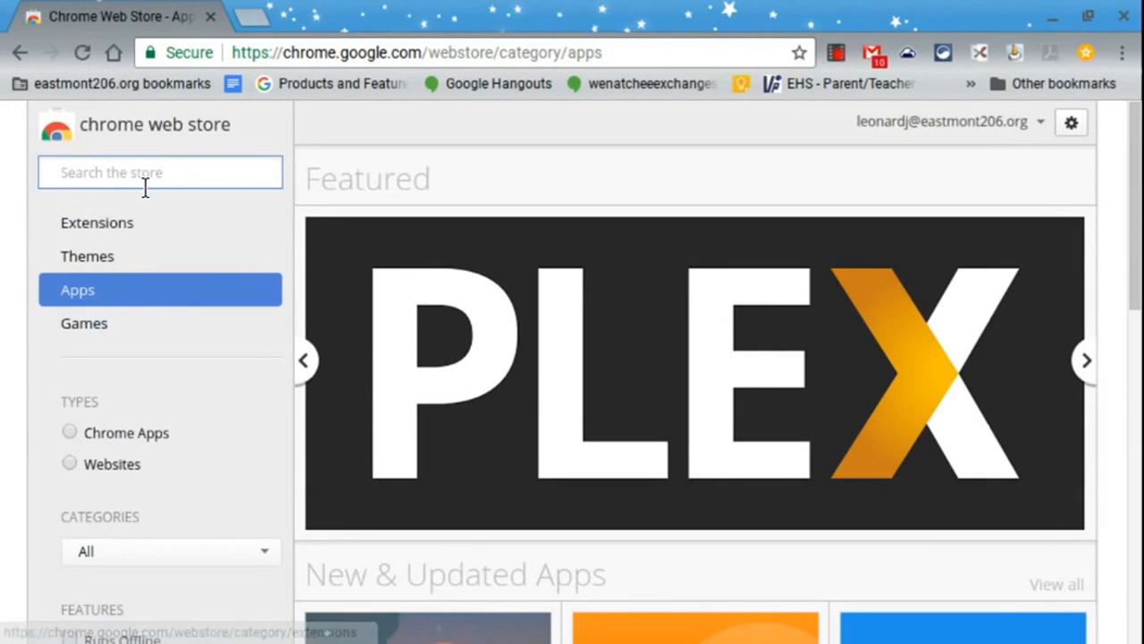
click(145, 186)
text(cast for education)
key(Return)
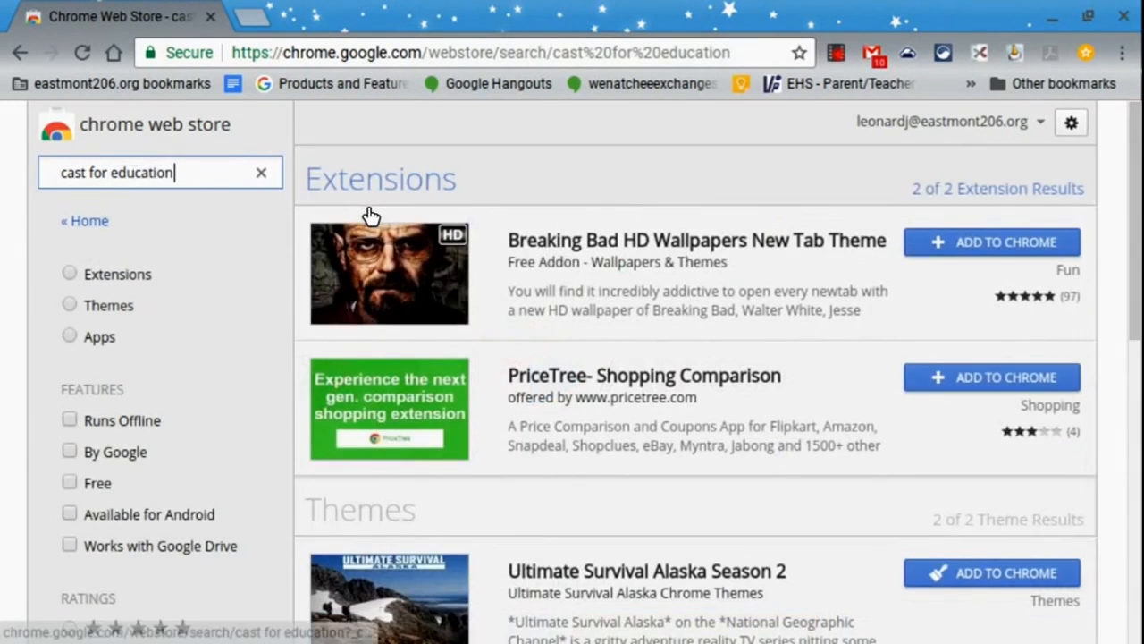
Find Google Cast for Education among the app results, open its store page and launch the app
scroll(371, 216, down, 8)
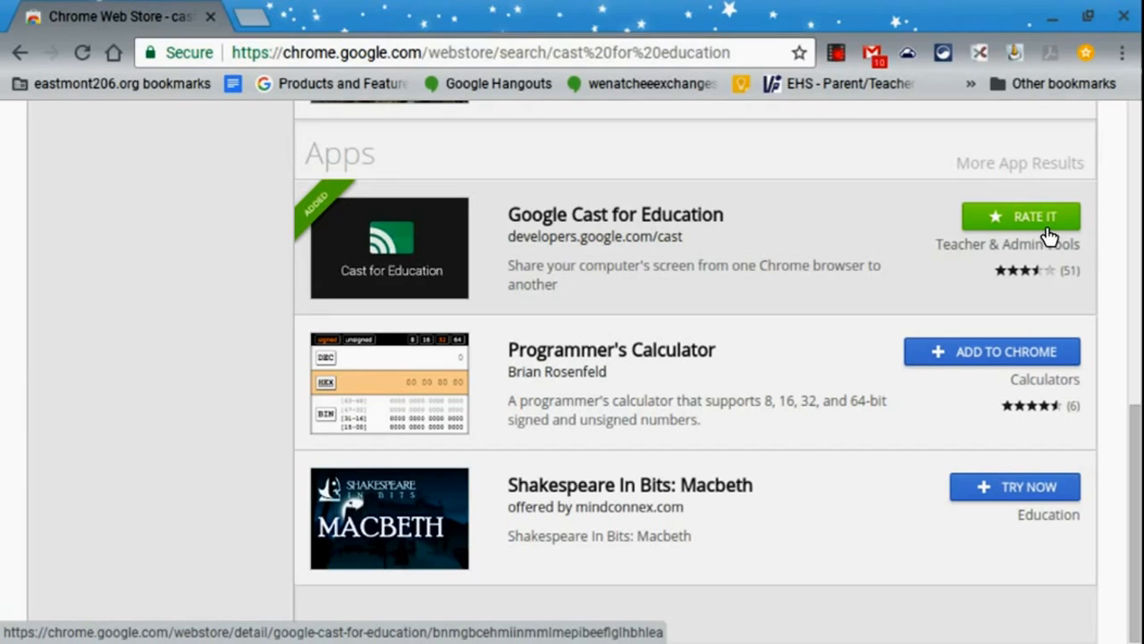
mouse_move(29, 633)
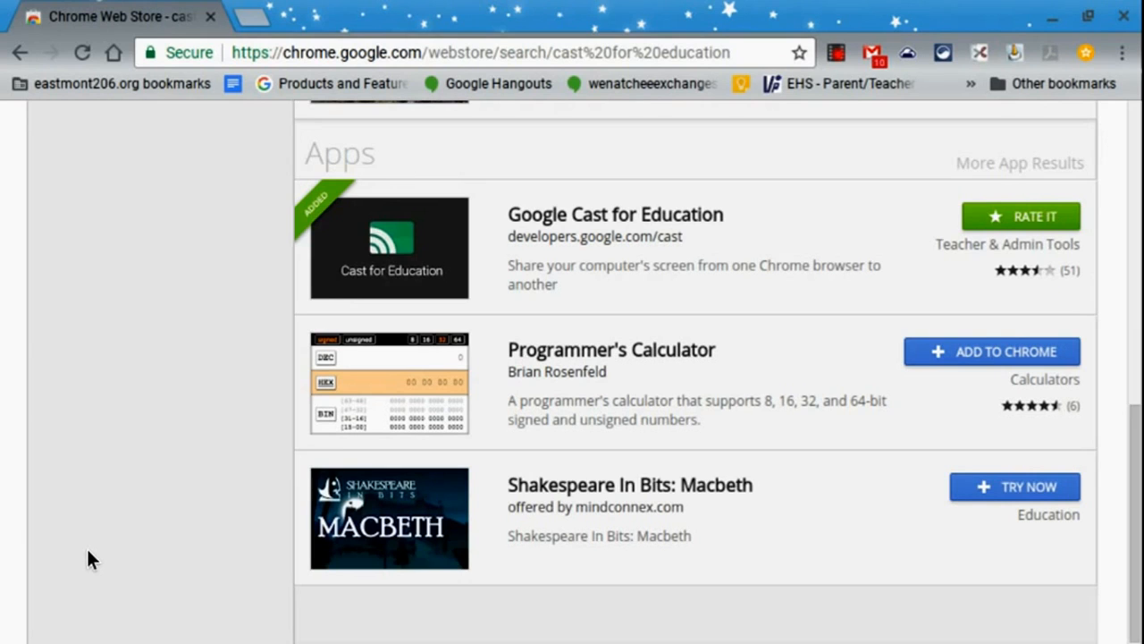
mouse_move(161, 642)
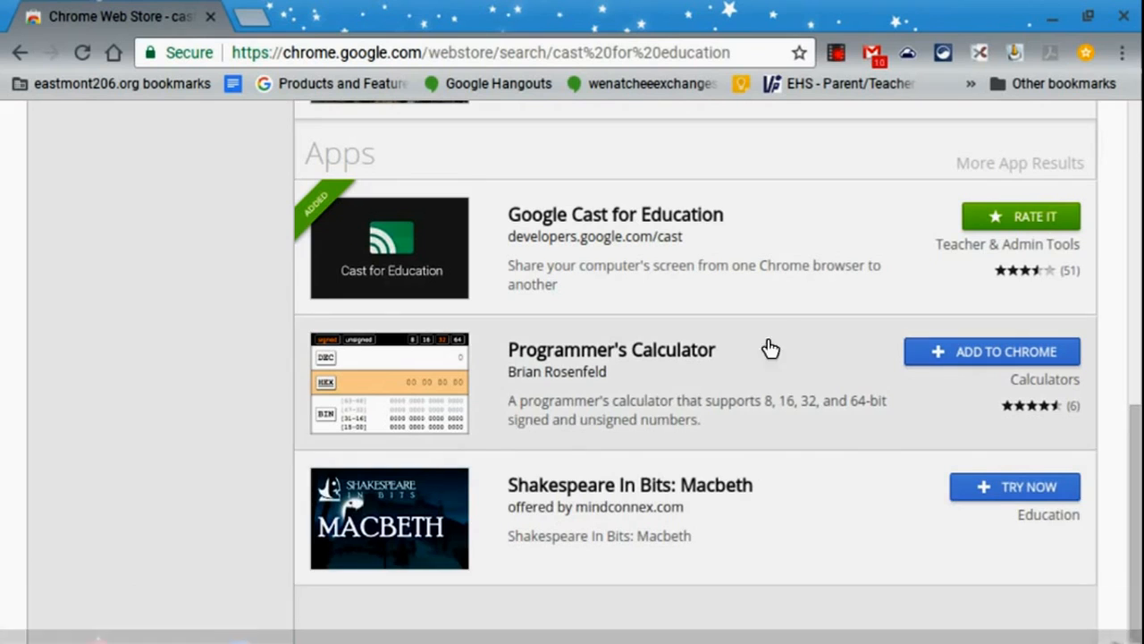
click(1033, 223)
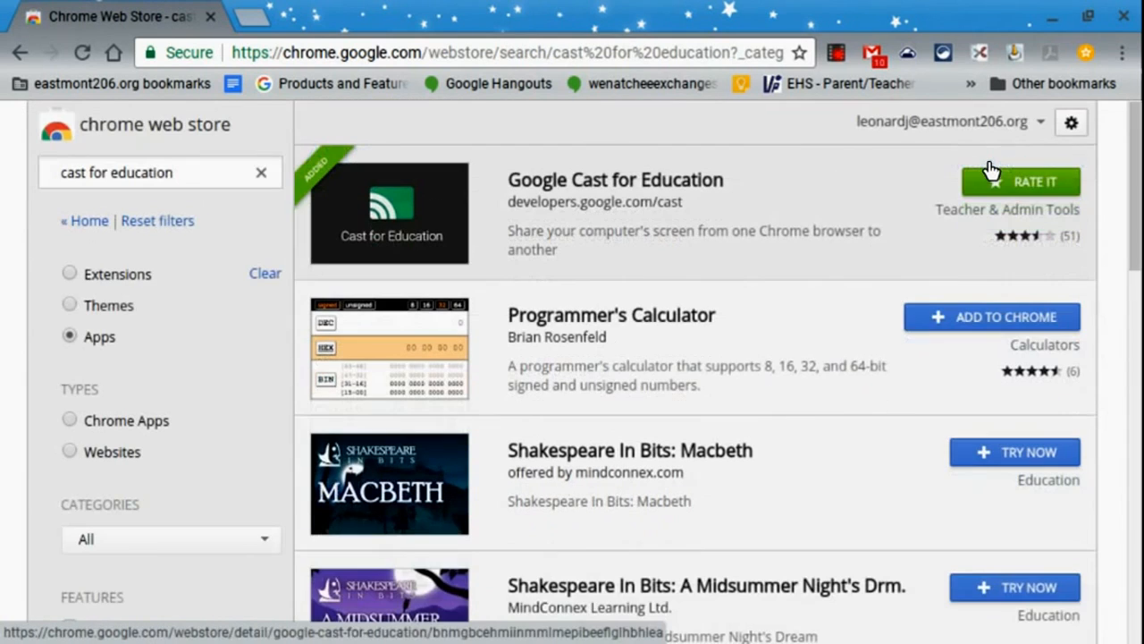
click(1008, 183)
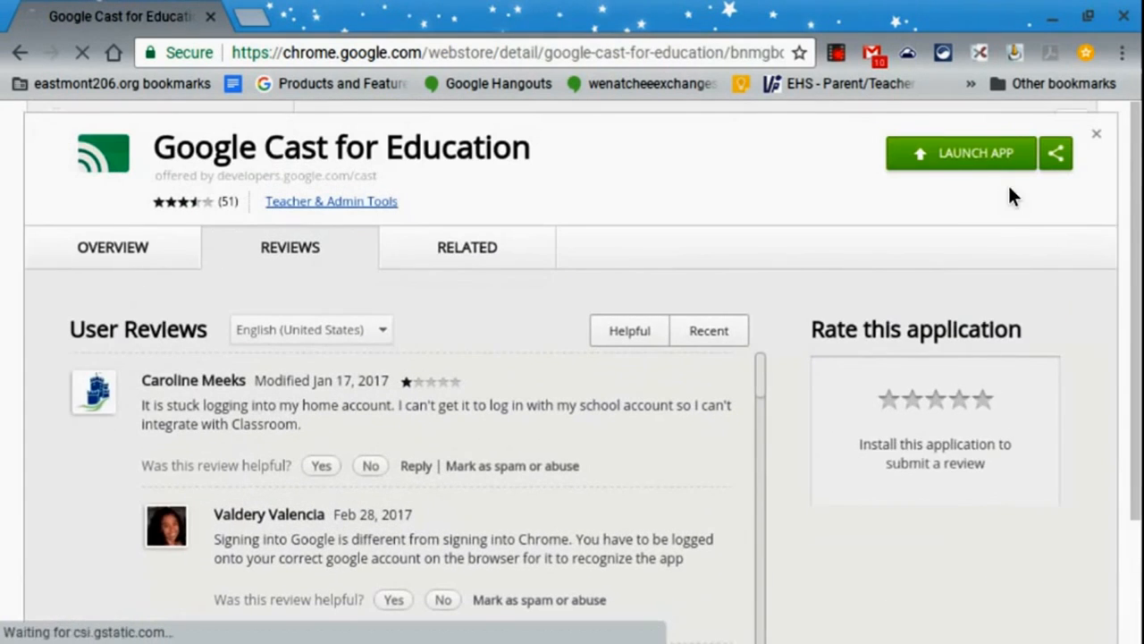
click(970, 153)
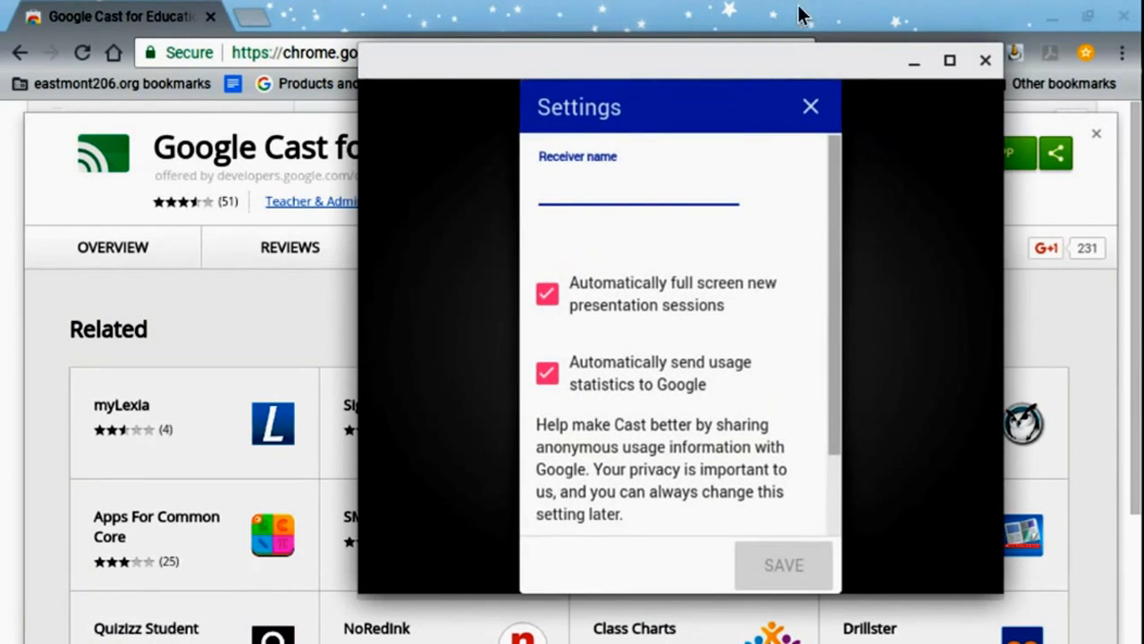
Maximize the Google Cast for Education window showing the receiver settings
double_click(771, 63)
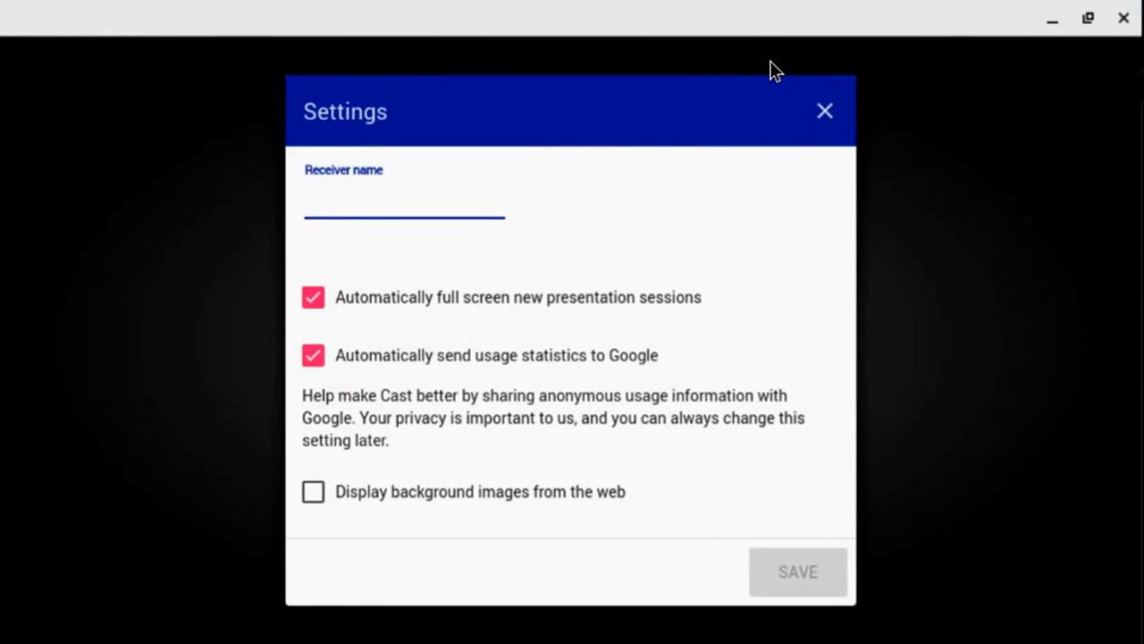
click(1087, 18)
mouse_move(769, 60)
mouse_down()
mouse_move(793, 64)
mouse_move(764, 59)
mouse_up()
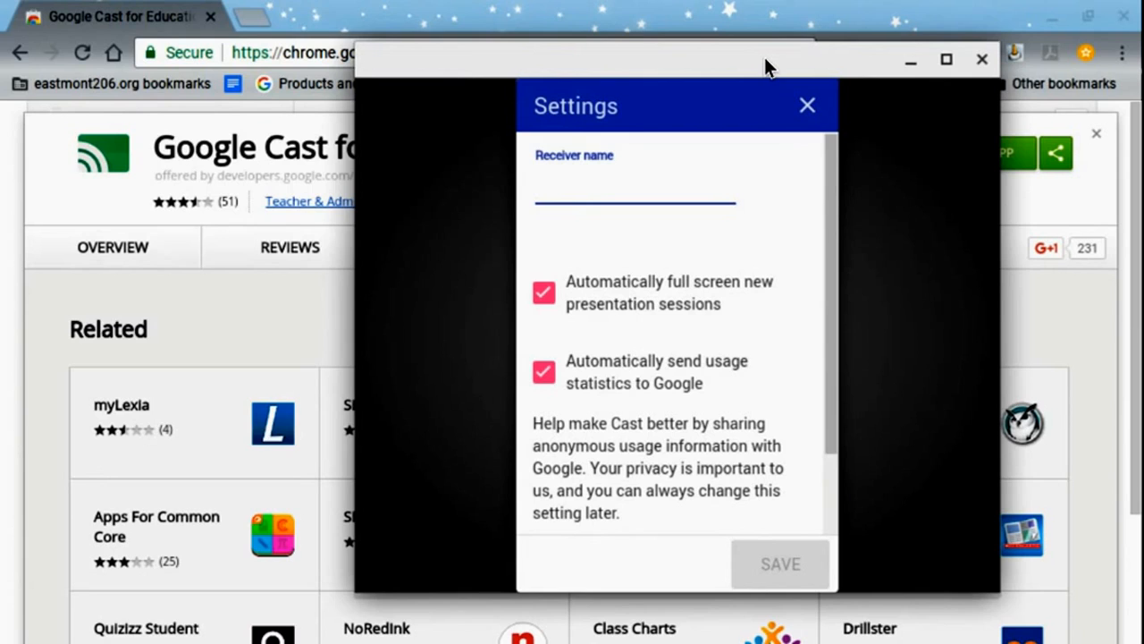
double_click(764, 57)
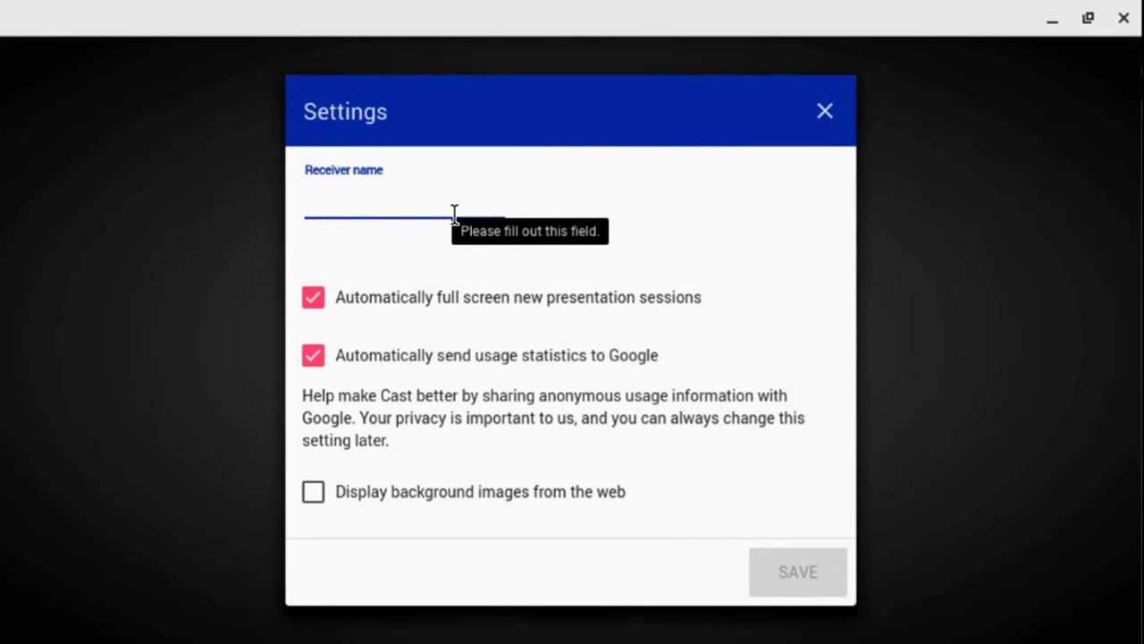
Enter the teacher's title and surname as the receiver name and save the settings
text(Mrs.)
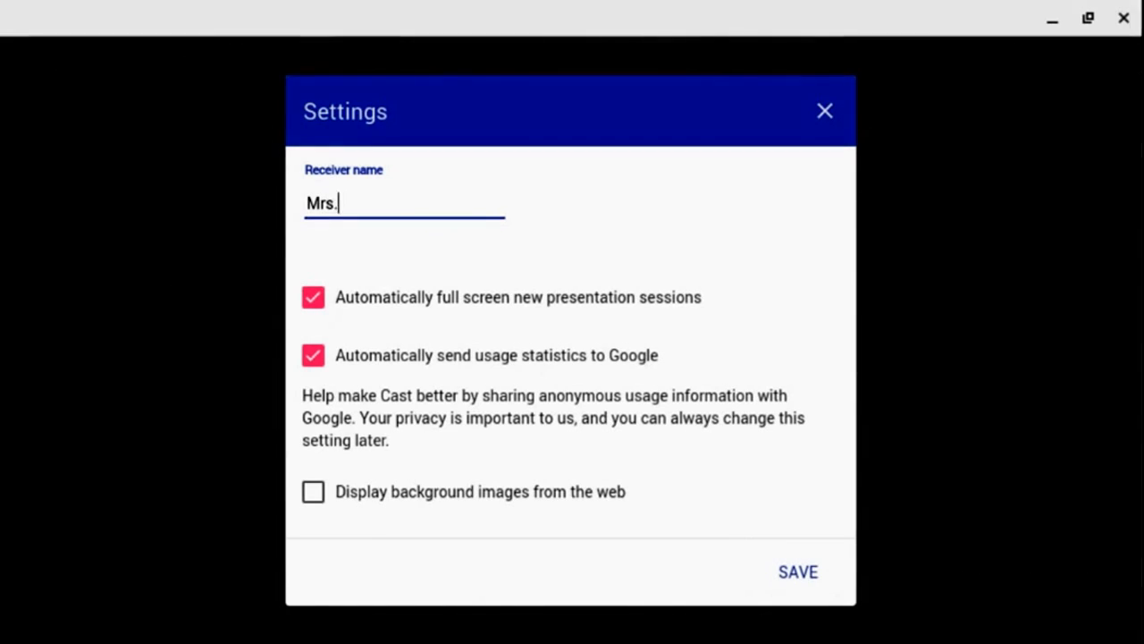
text( Leonard)
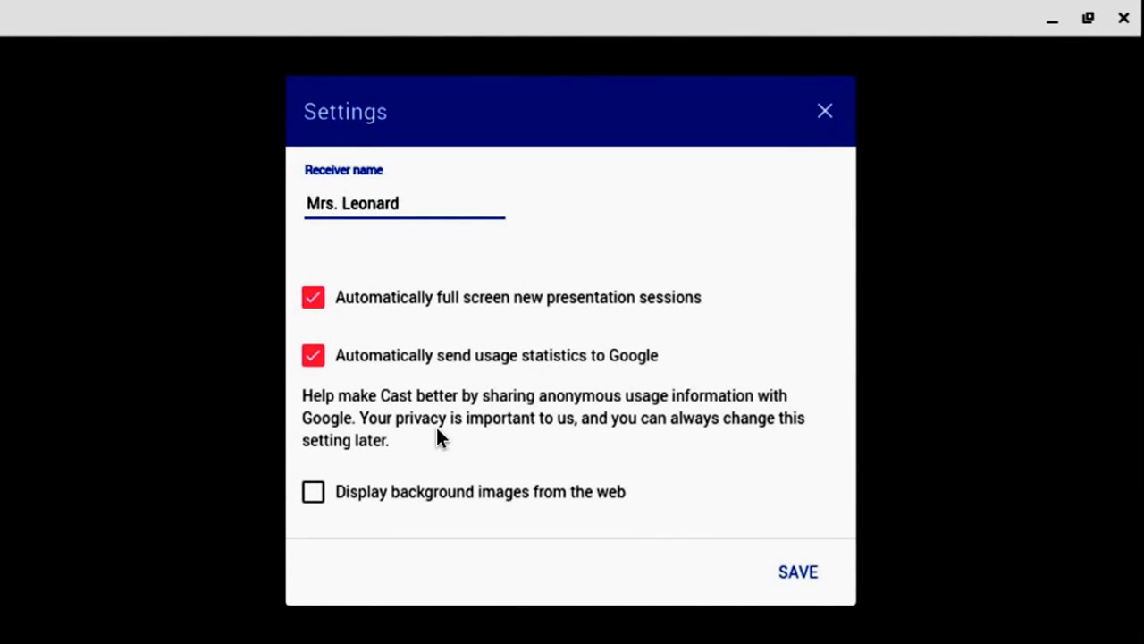
click(797, 579)
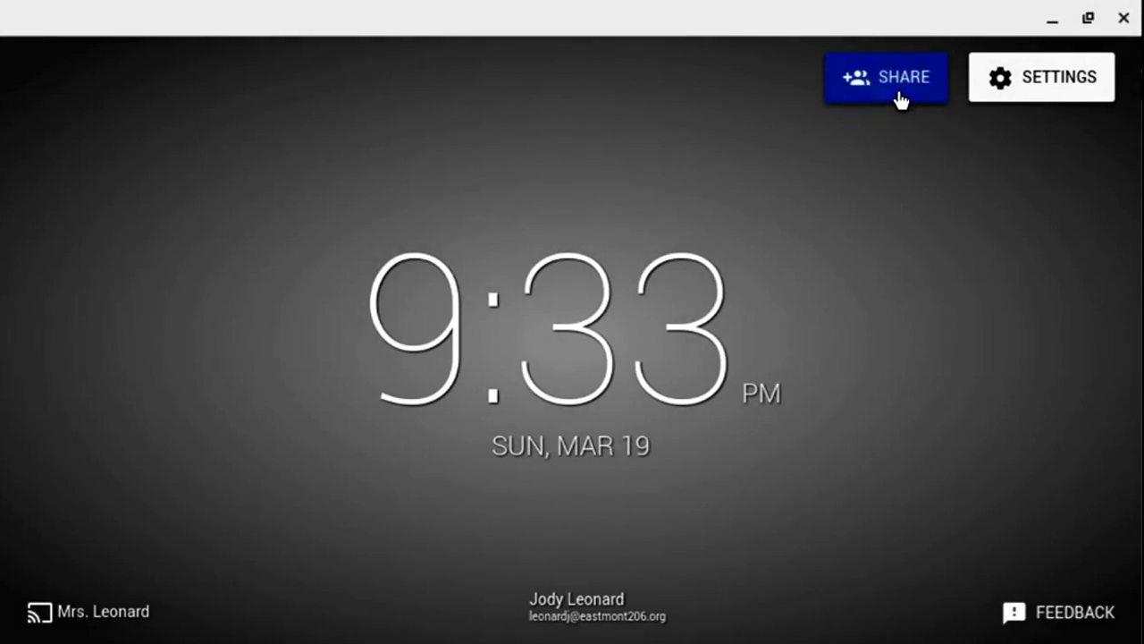
Open the receiver's sharing options and add the classes Period 6 - French 3 and Period 1 - German 3 - Independent Study
click(893, 96)
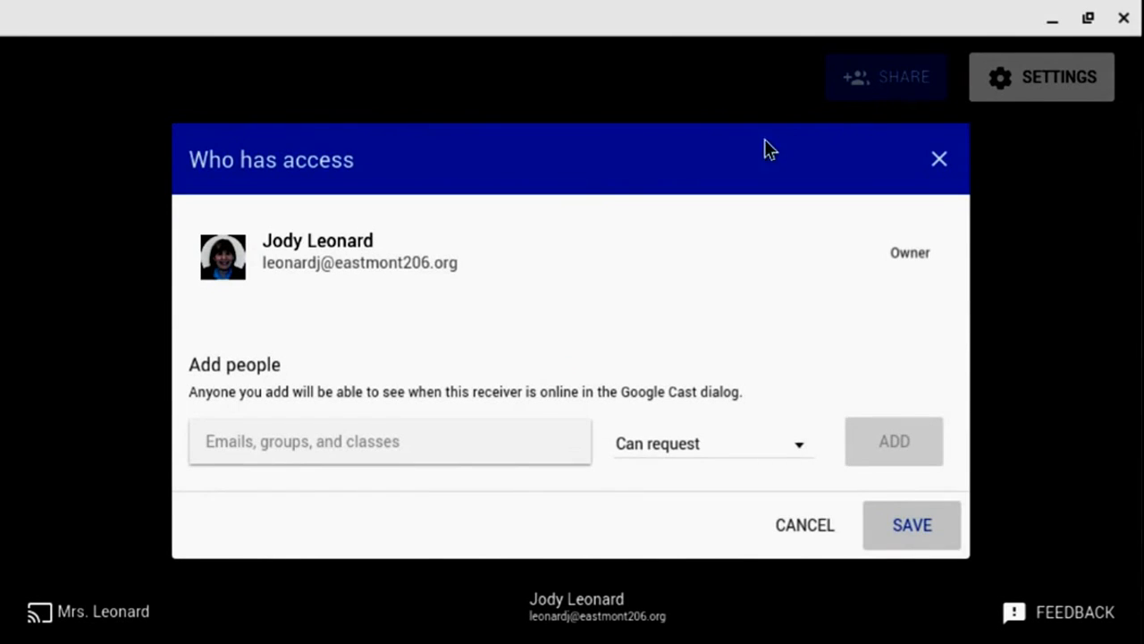
click(332, 457)
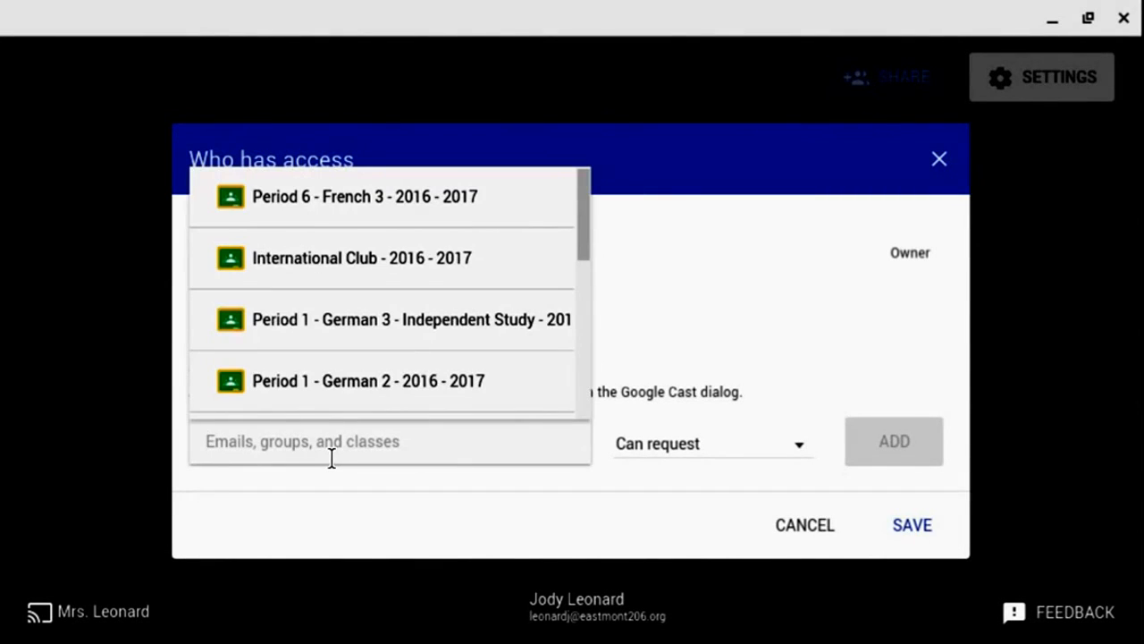
click(332, 204)
click(934, 459)
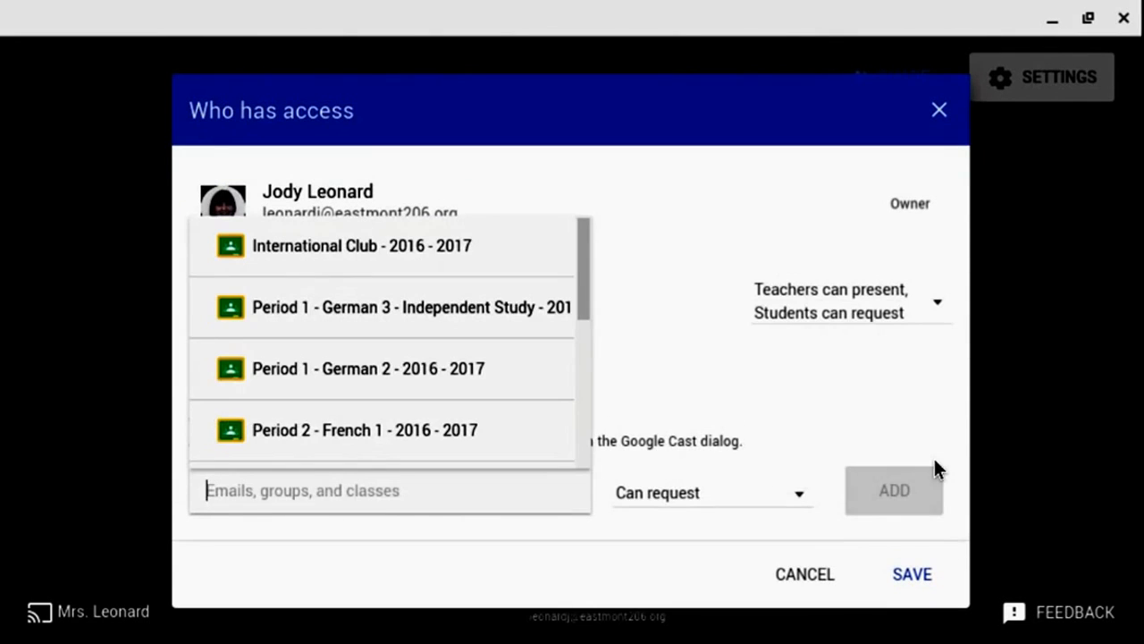
click(449, 327)
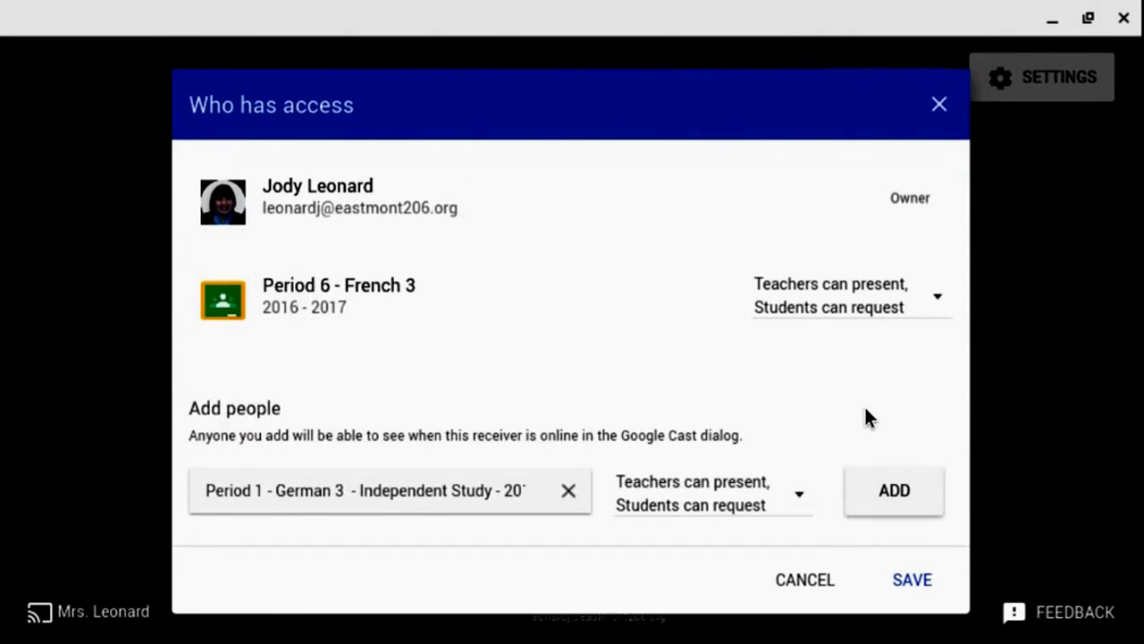
click(897, 491)
click(373, 273)
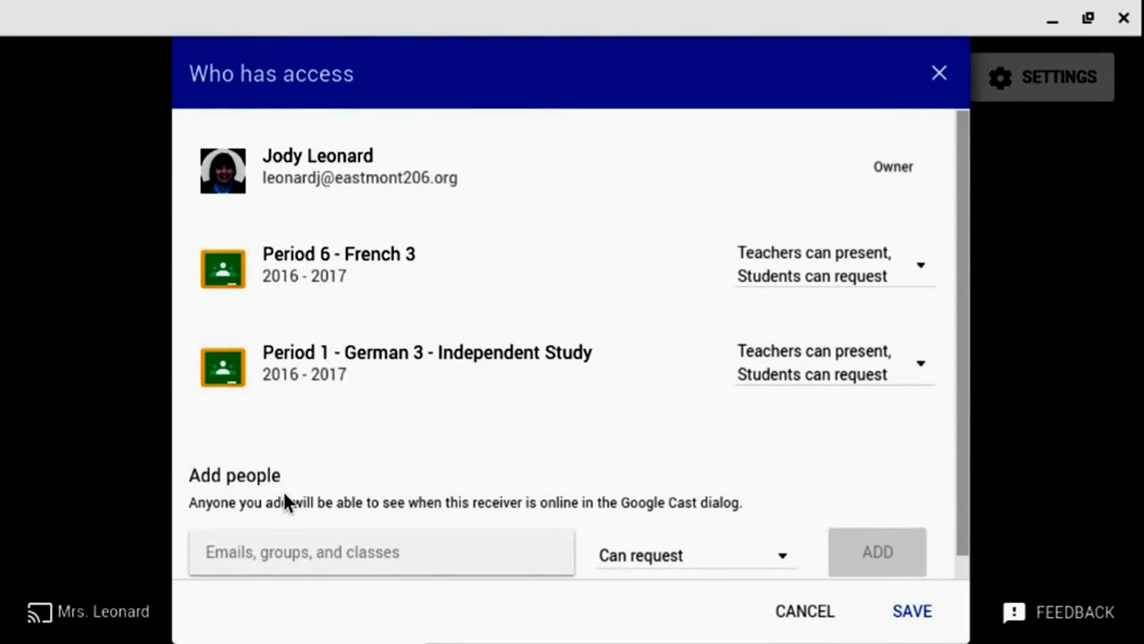
Add the classes Period 3- German 1 and Period 2 - French 1 - 2016 - 2017 to the people with access
click(296, 567)
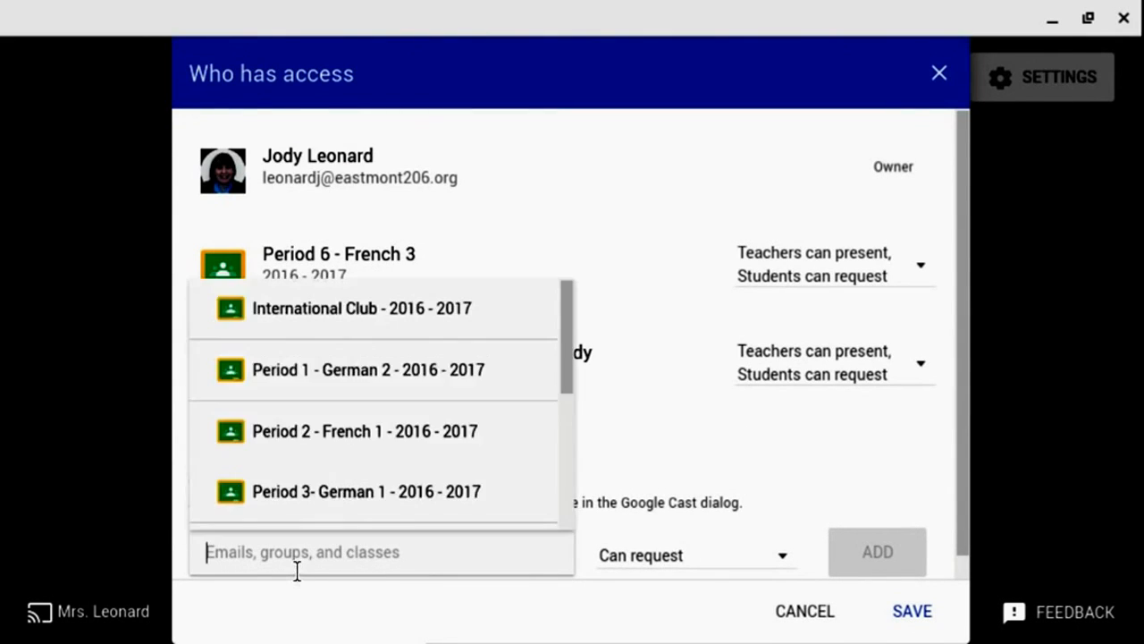
click(298, 491)
click(899, 571)
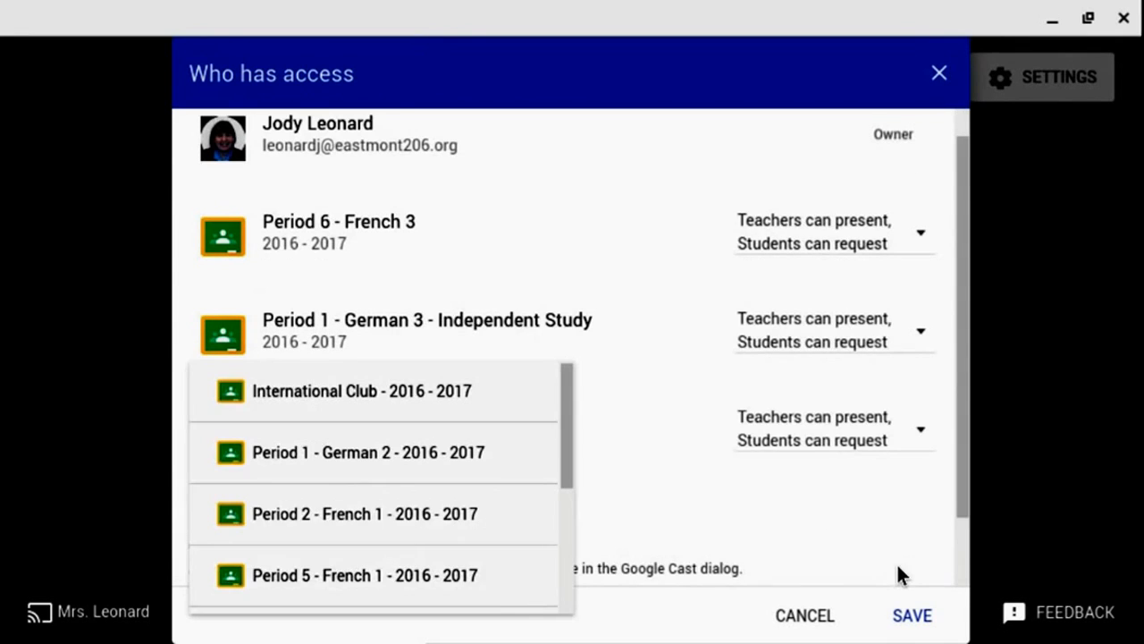
click(361, 519)
click(912, 569)
Give the classes Period 6 - French 2 and Period 5 - French 1 access to the receiver
click(431, 579)
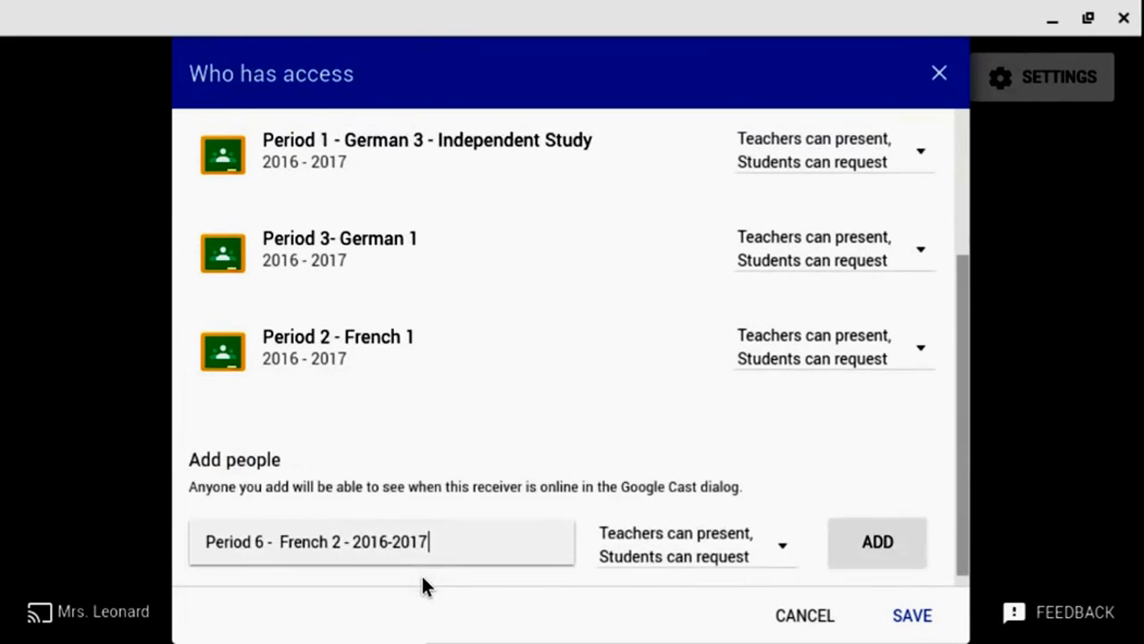
click(904, 543)
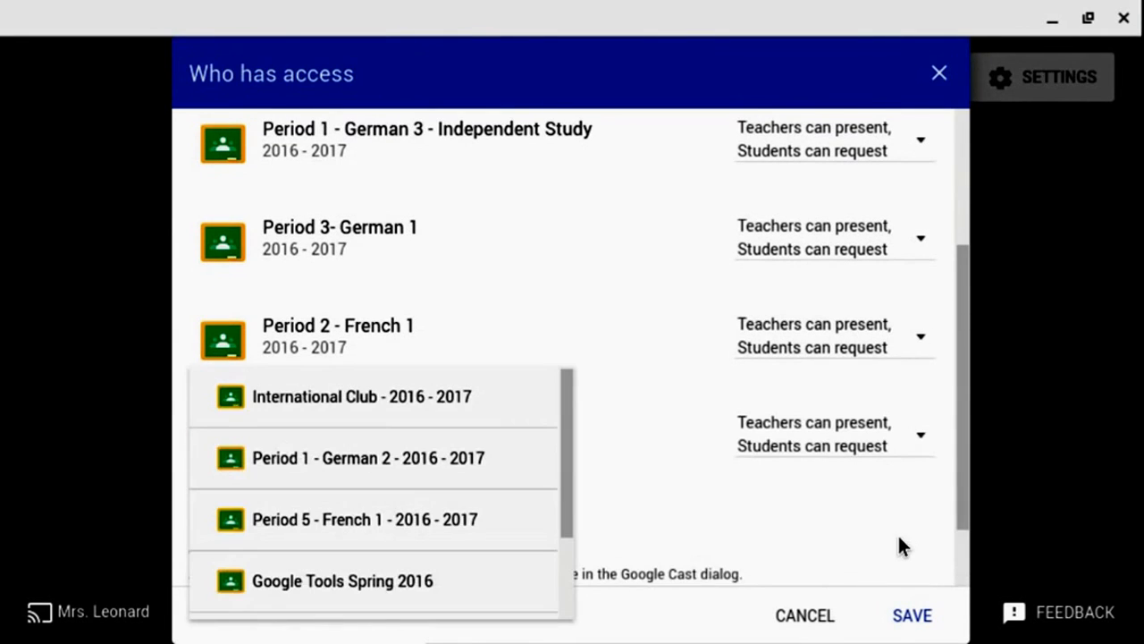
click(474, 537)
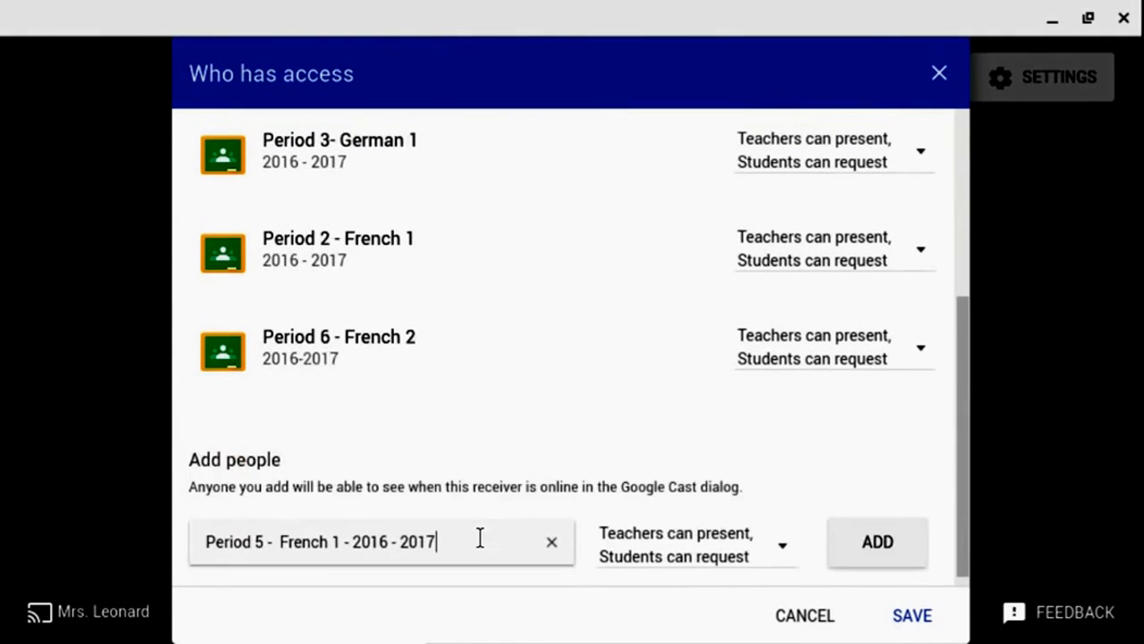
click(894, 564)
Add the undated Period 2 - French 1 class and Period 1 - German 2 to the access list, and save the sharing changes
click(347, 590)
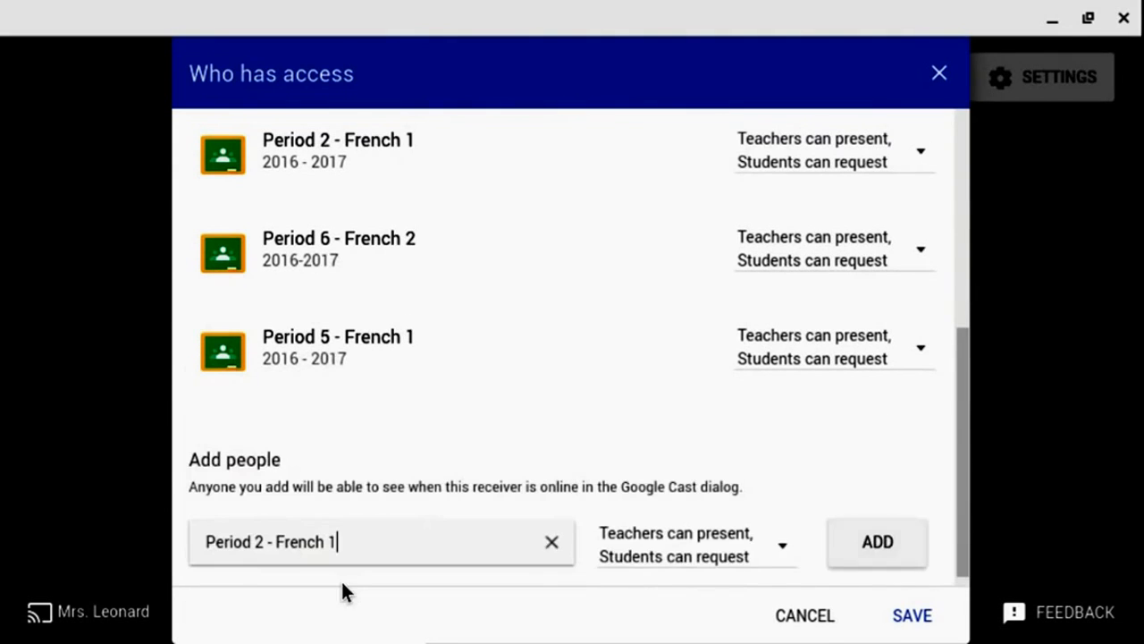
click(896, 554)
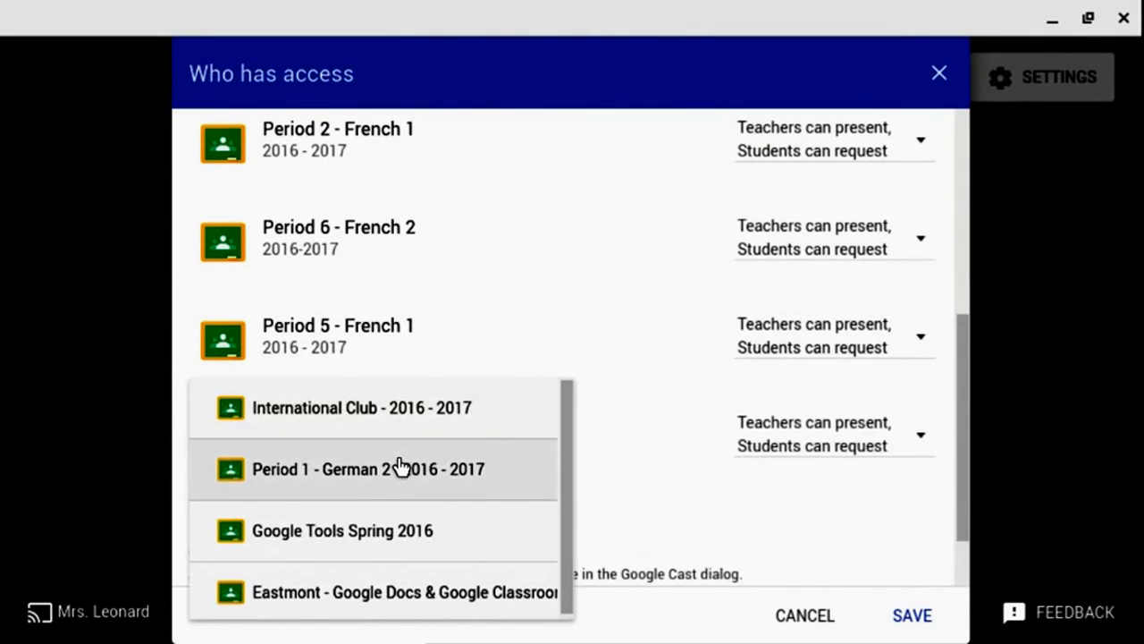
click(400, 467)
click(894, 545)
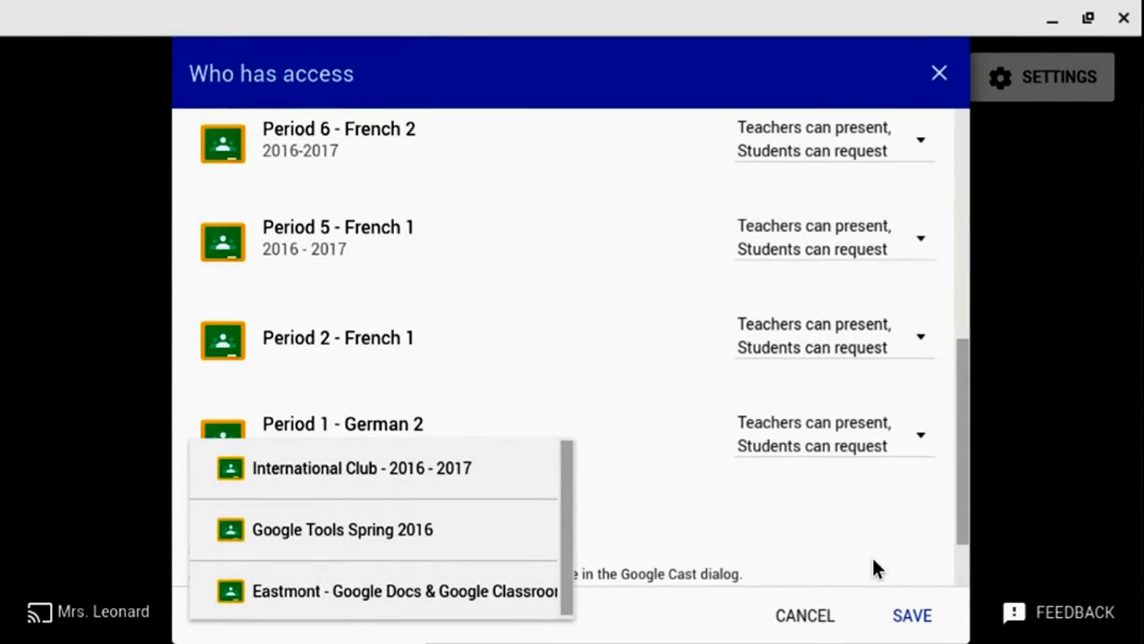
click(912, 616)
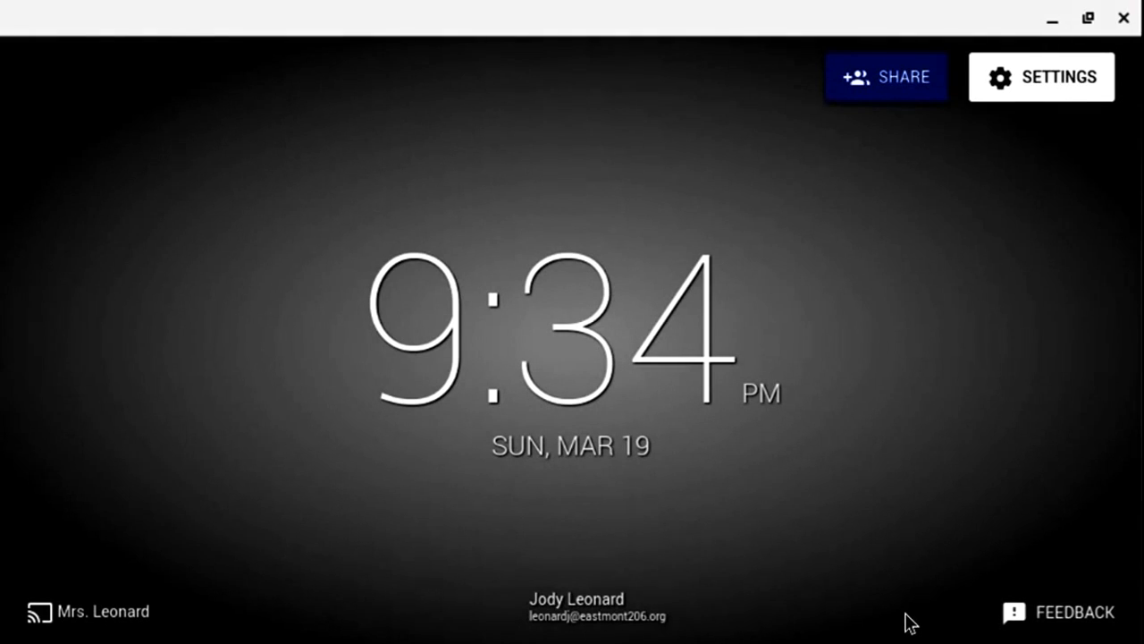
Restore and minimize the receiver window, and cast the browser's current tab to the receiver named after the teacher
click(1090, 20)
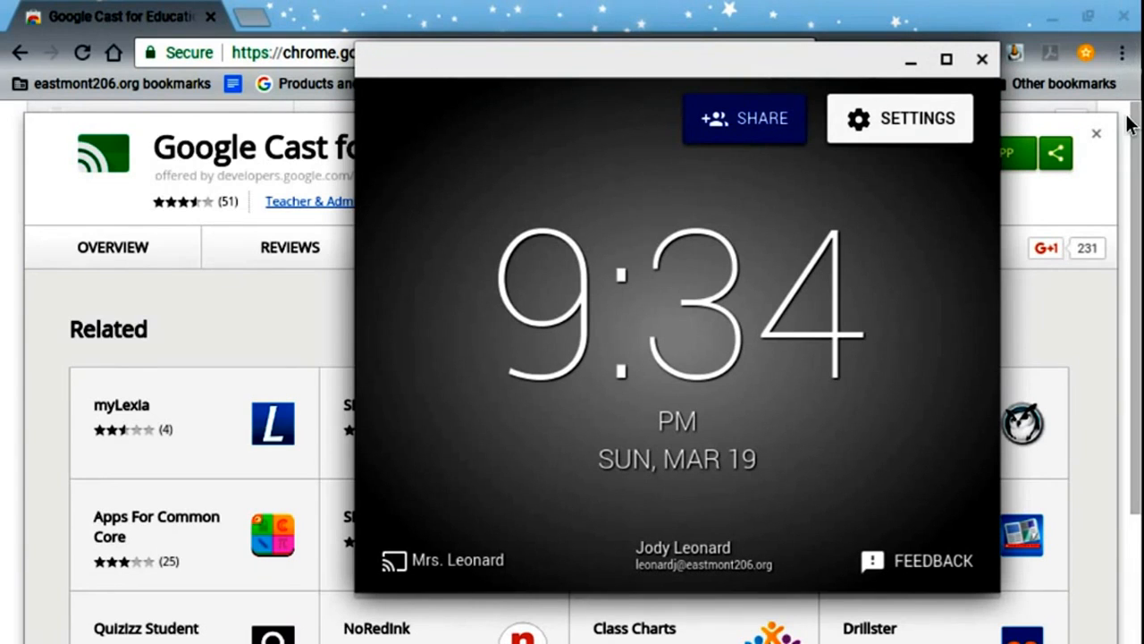
click(911, 65)
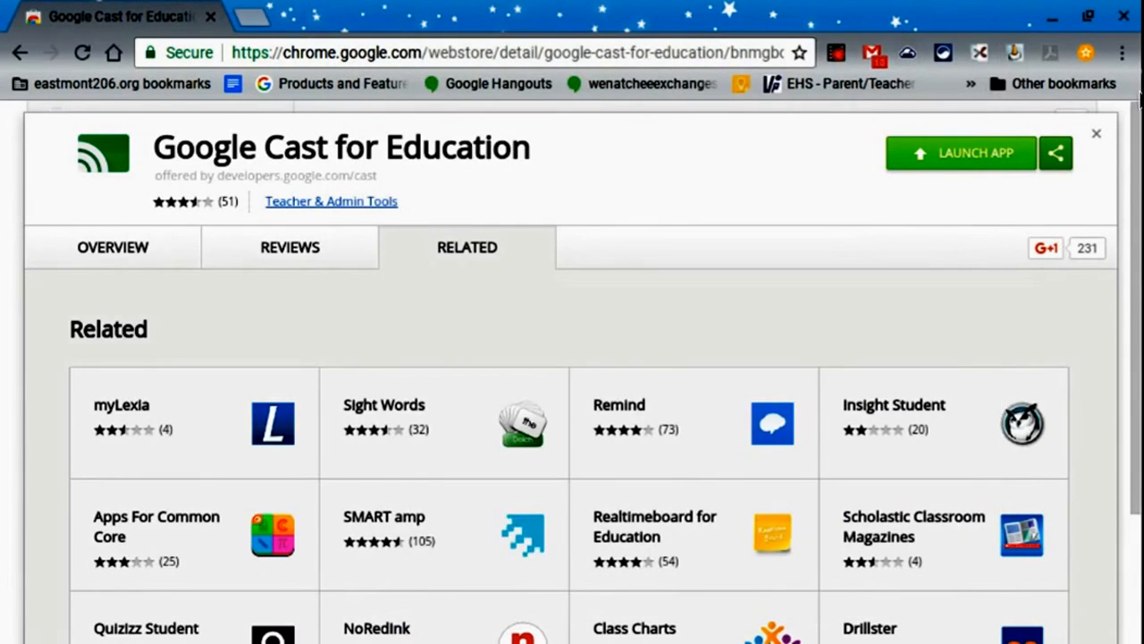
click(1123, 55)
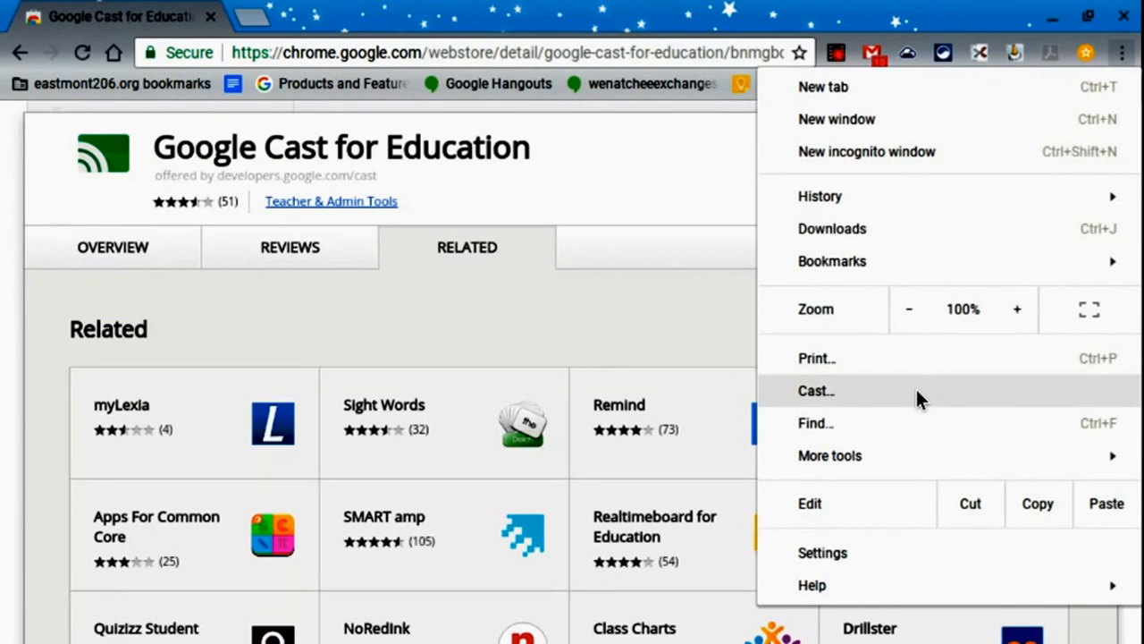
click(917, 388)
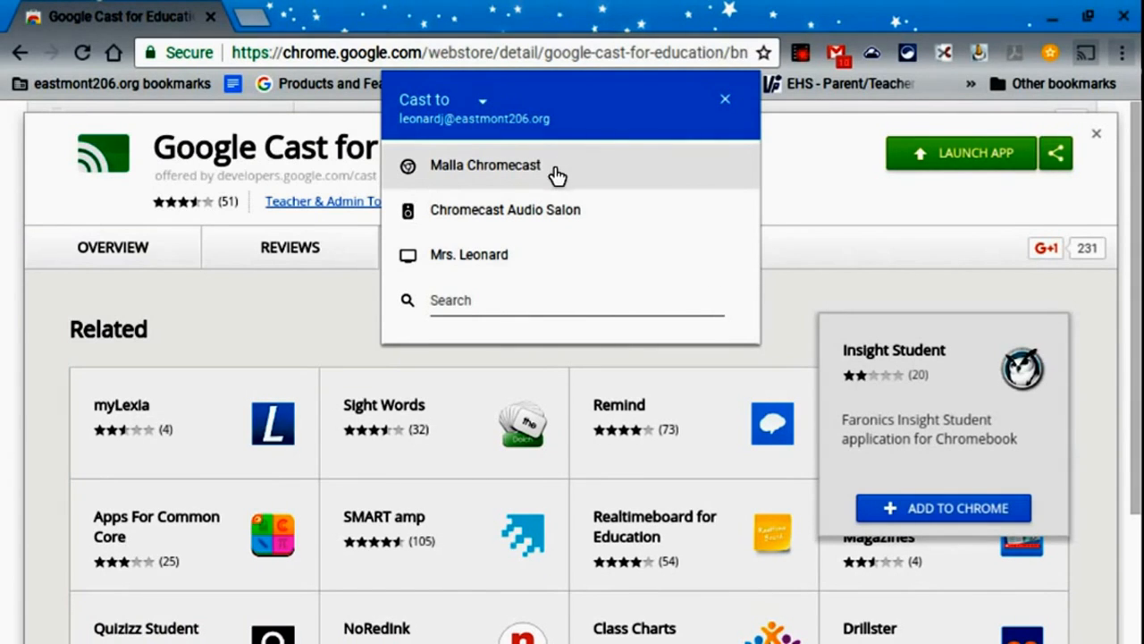
click(494, 270)
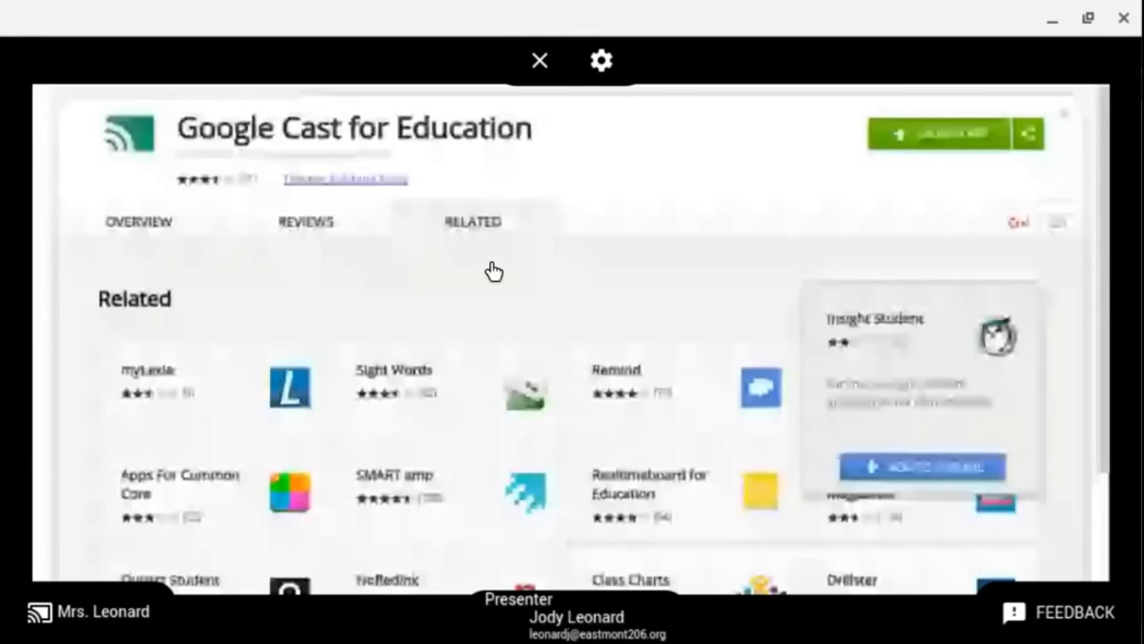
Bring the browser window forward and minimize it to view the cast tab on the receiver
click(540, 60)
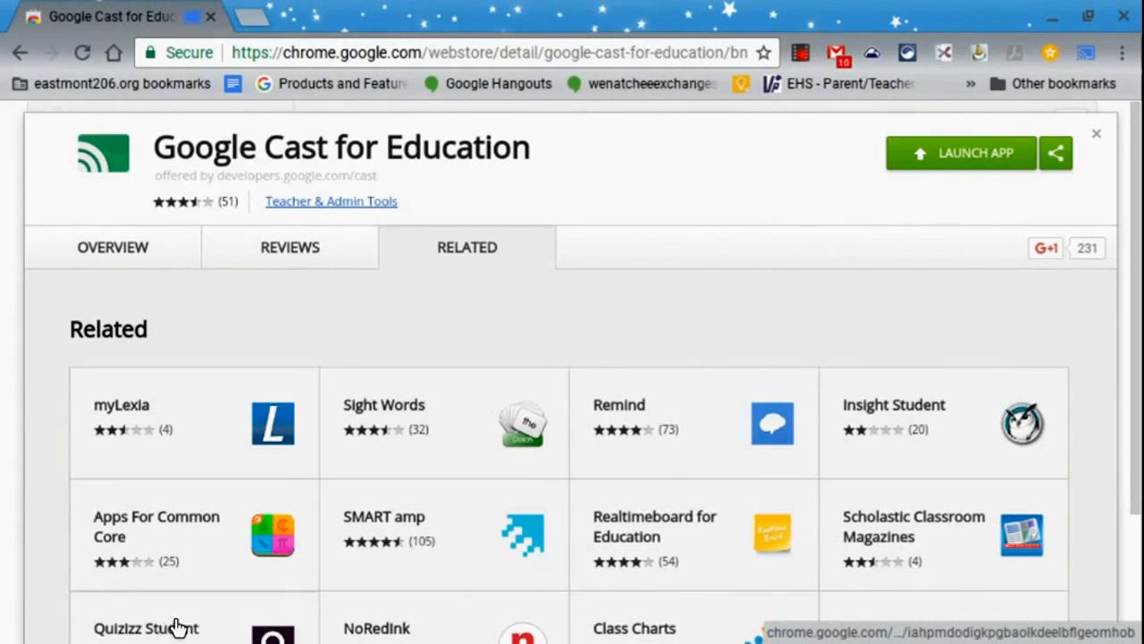
click(1055, 22)
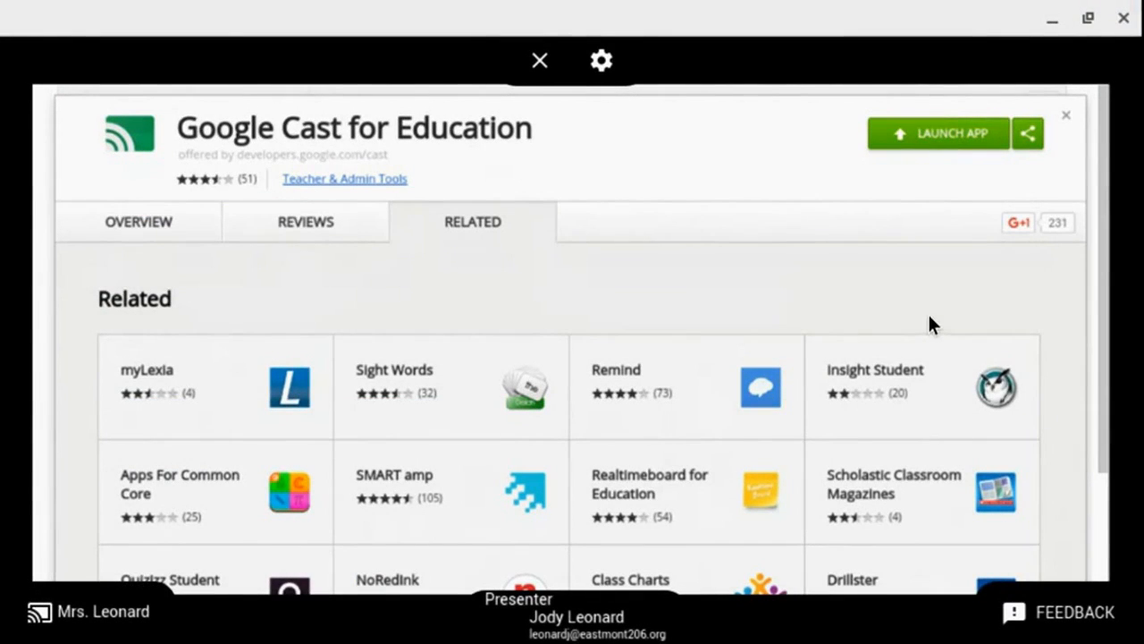
Restore the receiver and browser windows to smaller sizes, and arrange them side by side so both the tab and its cast are visible
click(1091, 18)
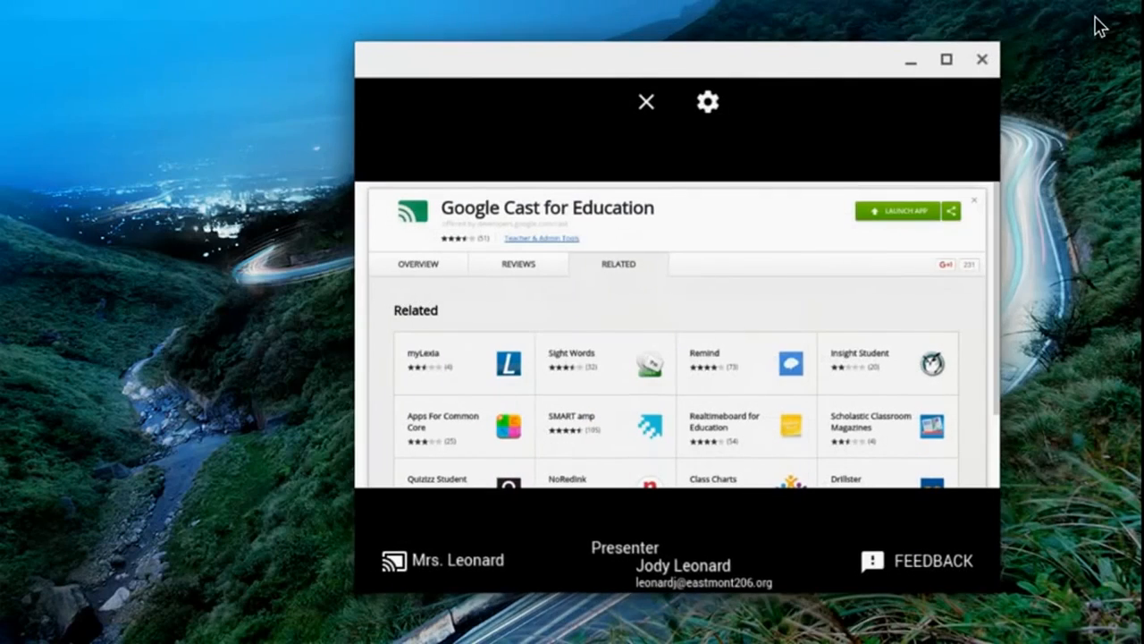
drag(730, 72, 910, 73)
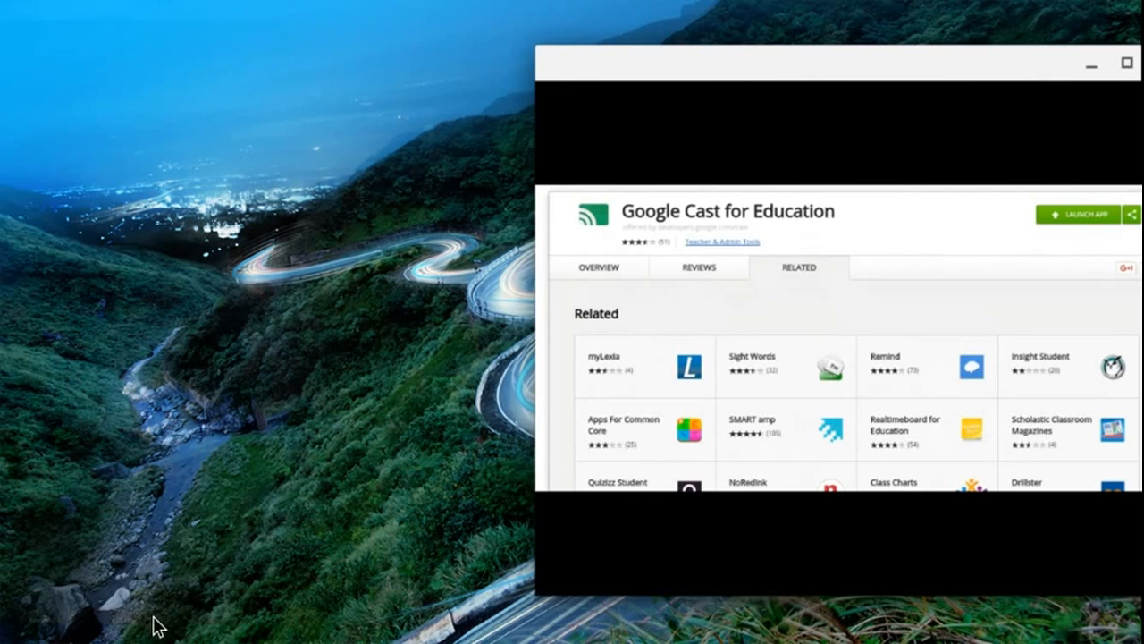
mouse_move(156, 640)
click(100, 626)
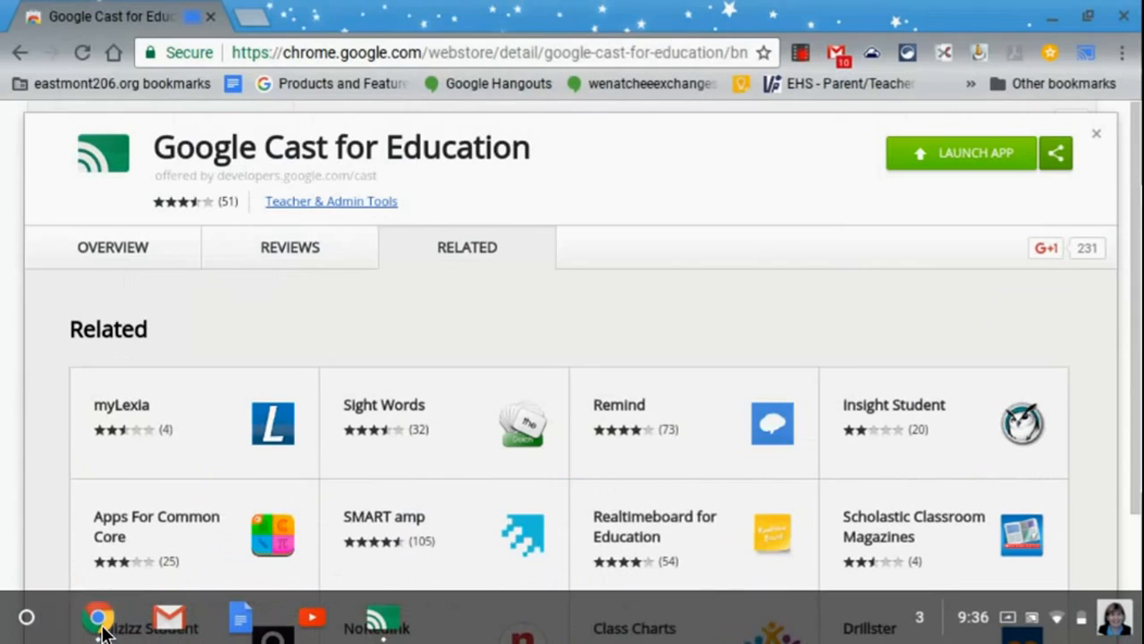
click(1087, 16)
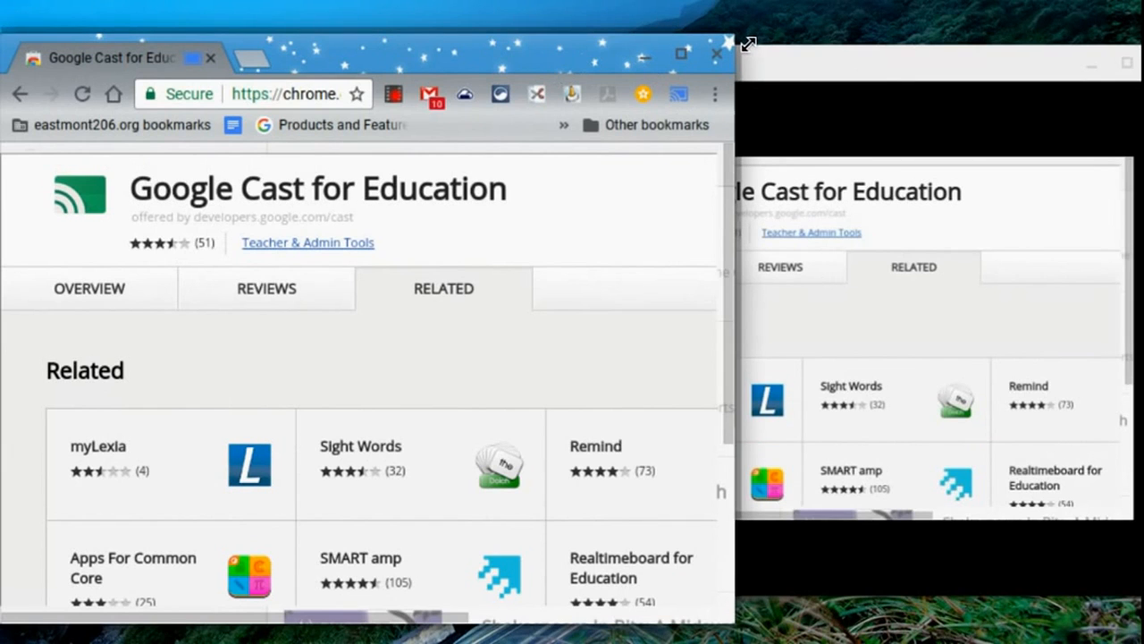
drag(747, 43, 571, 51)
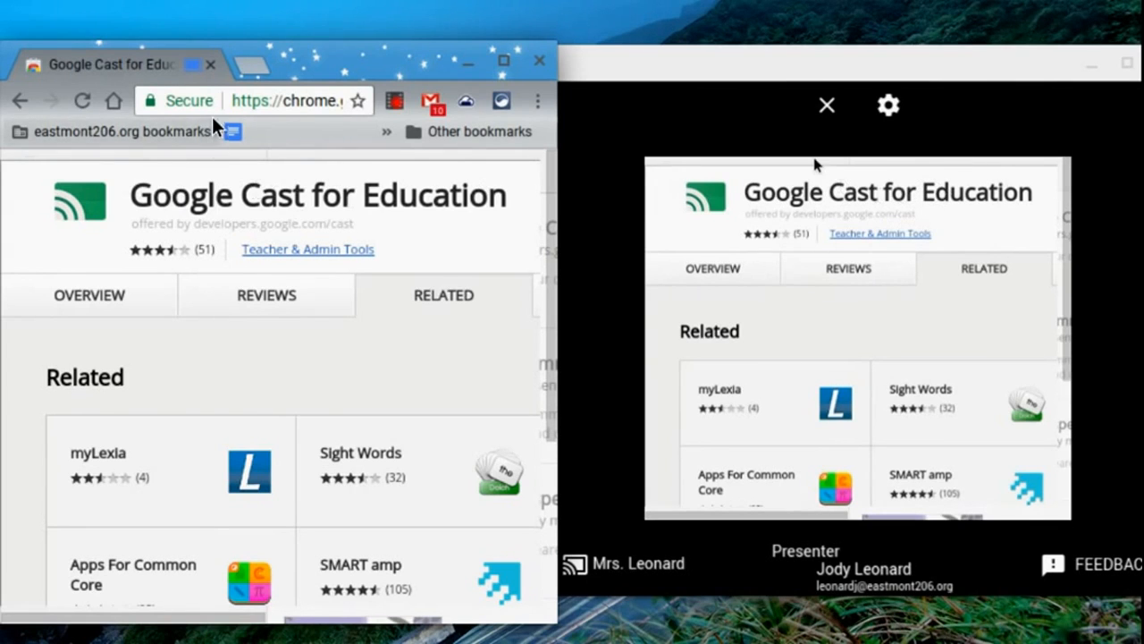
Load disney.de in the cast tab and scroll through the page to compare it with the receiver's view
click(301, 107)
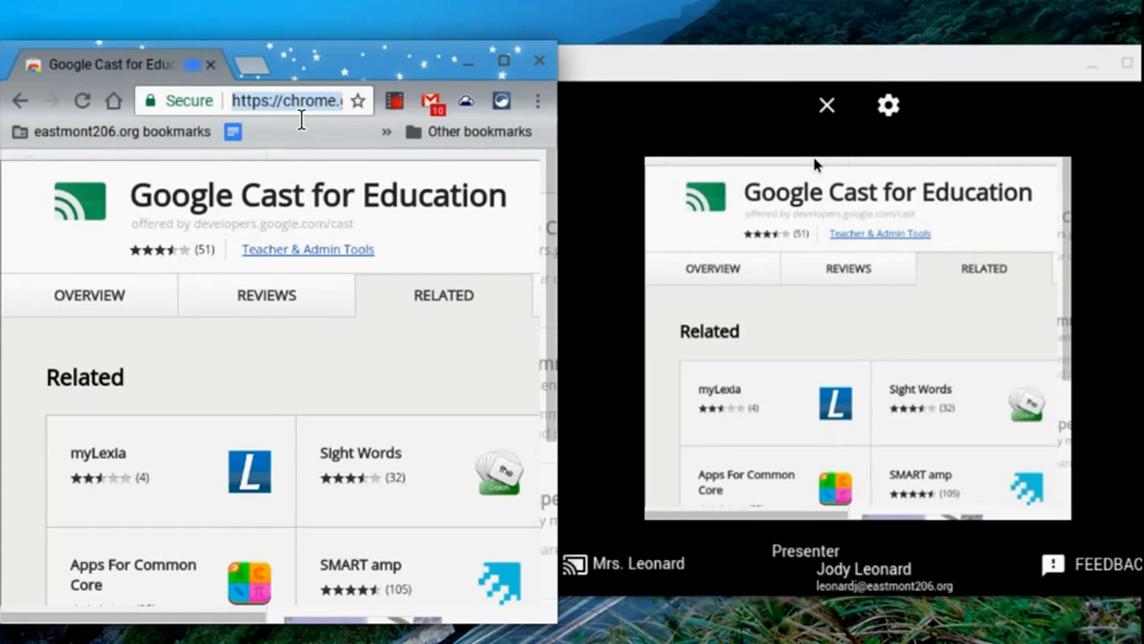
text(dis)
key(Return)
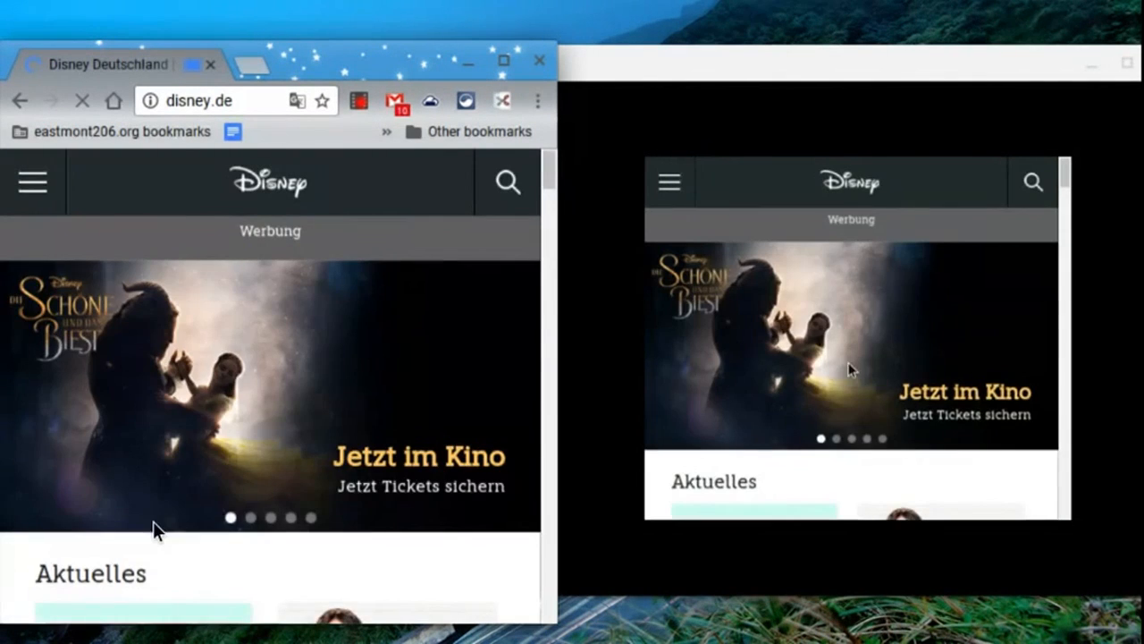
scroll(294, 378, down, 10)
scroll(288, 374, up, 7)
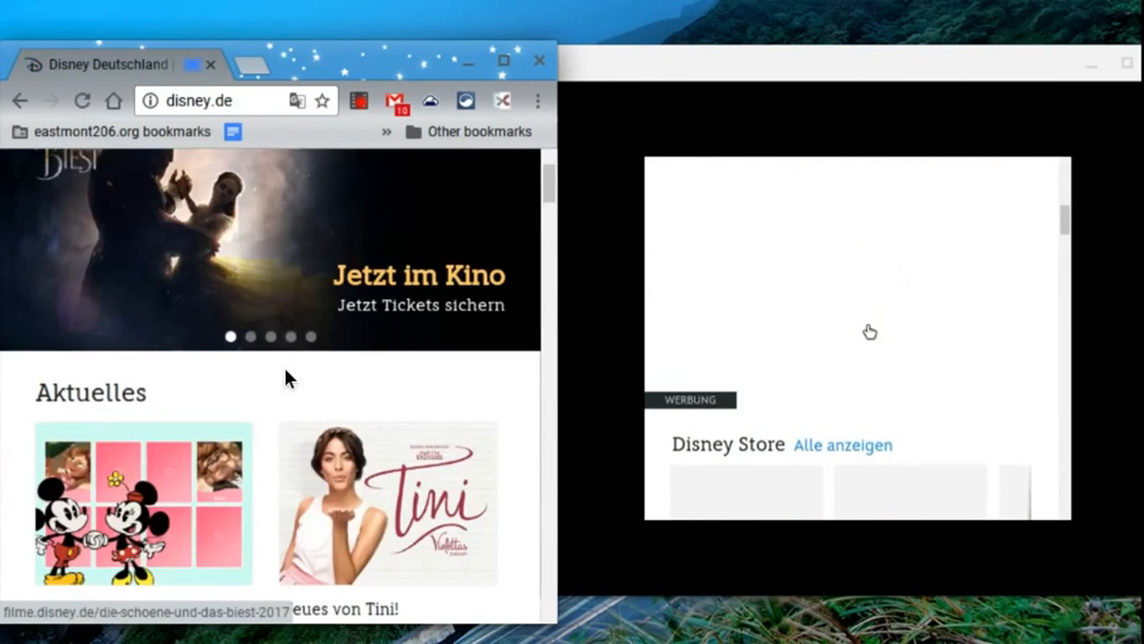
scroll(285, 370, up, 3)
Load prezi.com in the cast tab
click(225, 112)
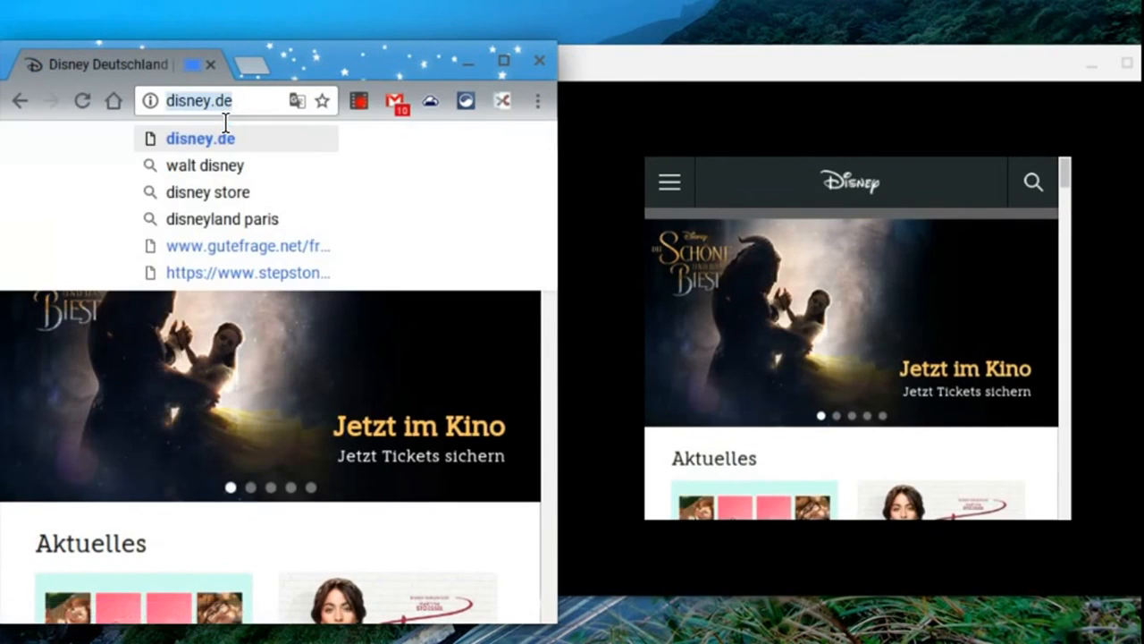
text(prezi.com)
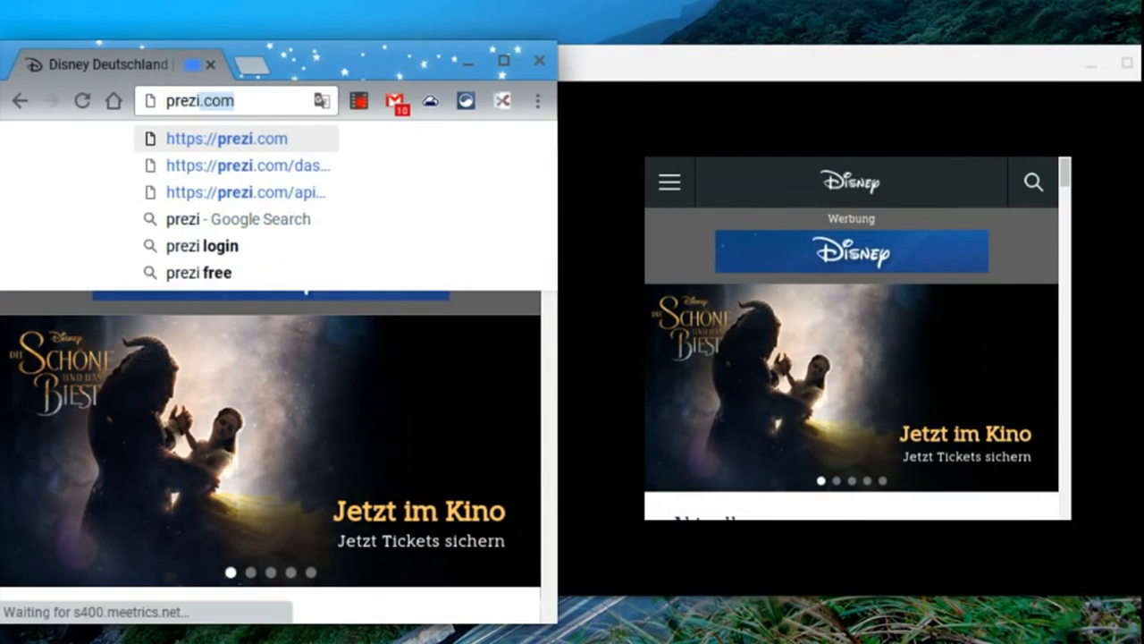
key(Return)
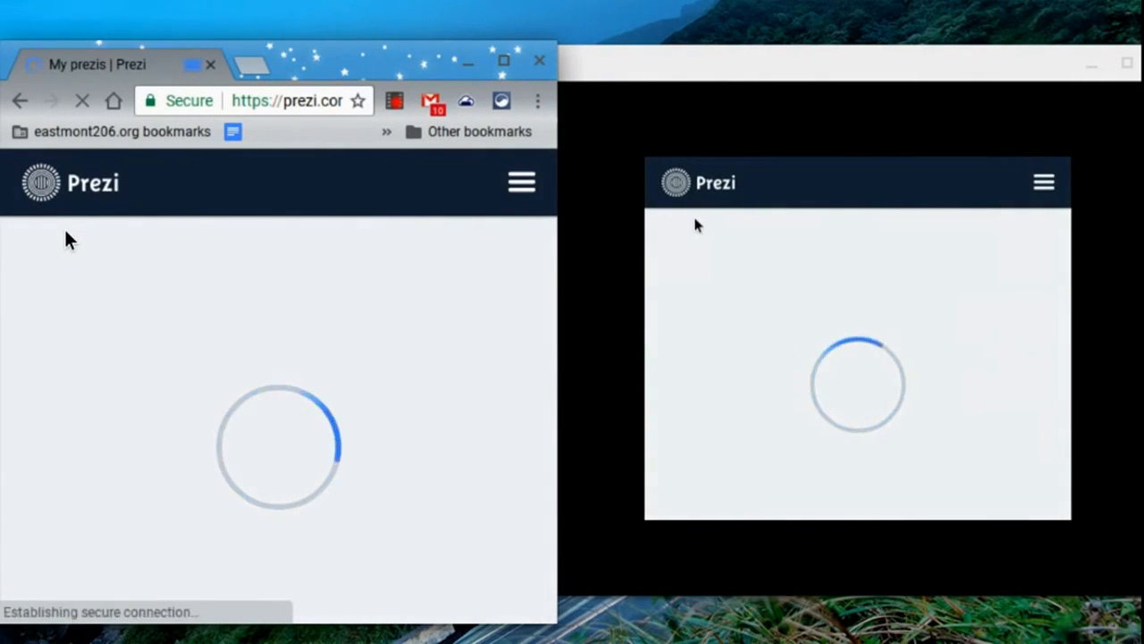
Open the prezi with the 4-1 cover, below Blank for Creating, for editing
mouse_move(728, 123)
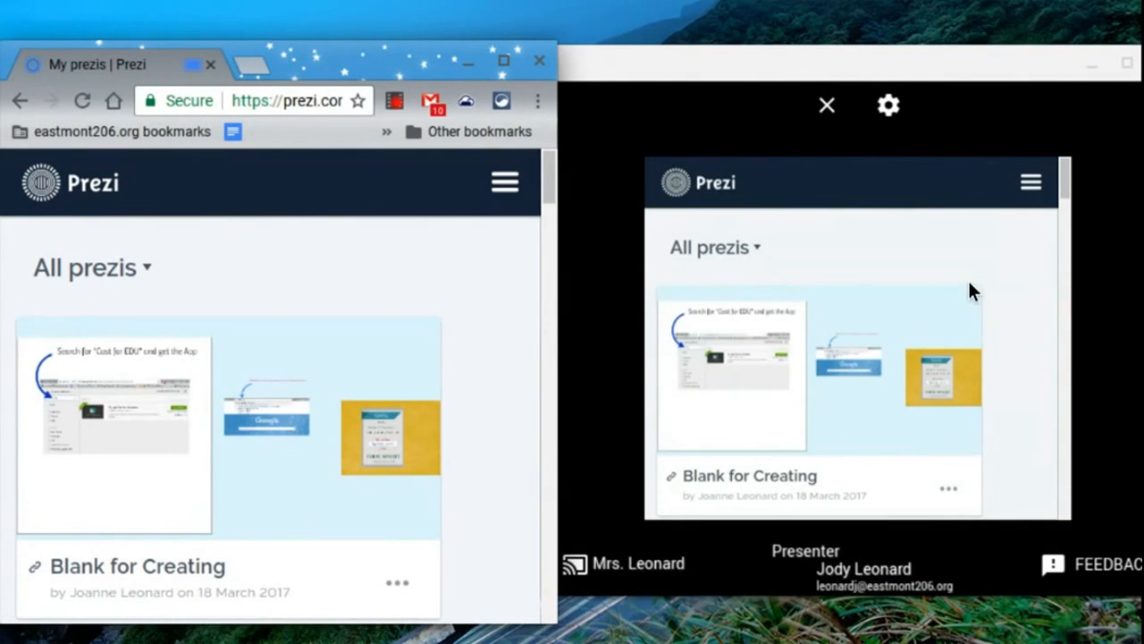
scroll(402, 374, down, 3)
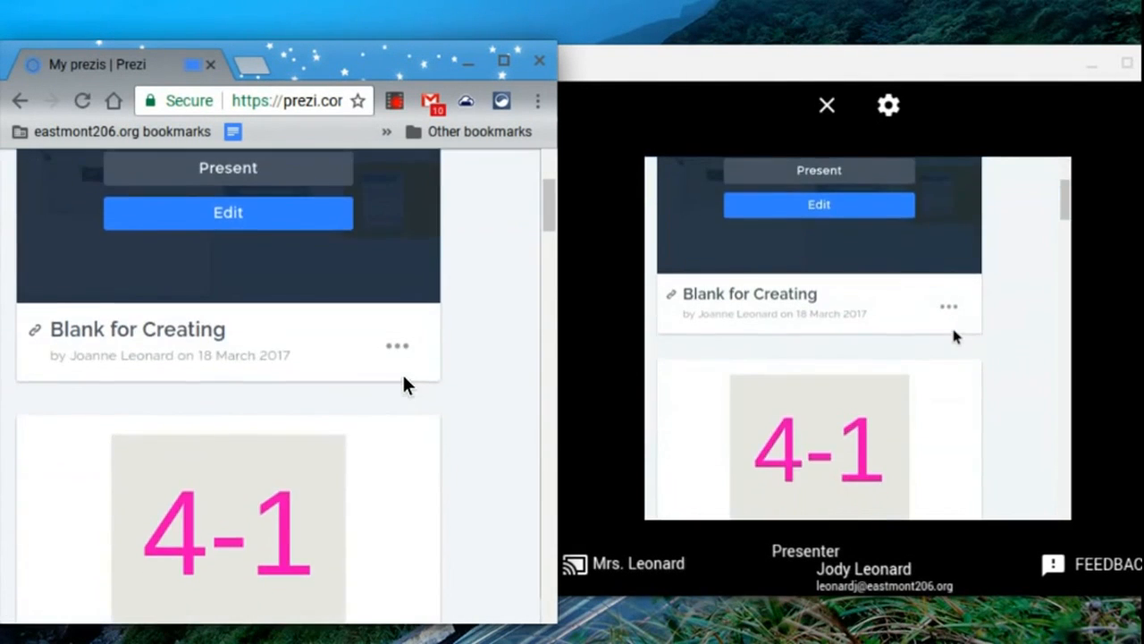
mouse_move(256, 493)
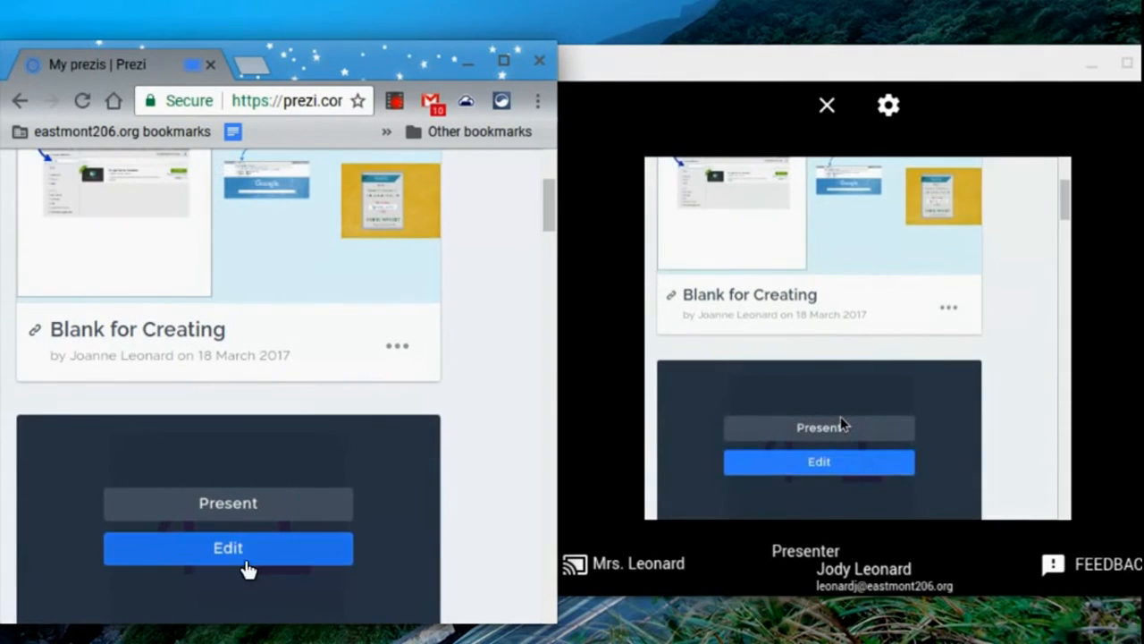
click(243, 554)
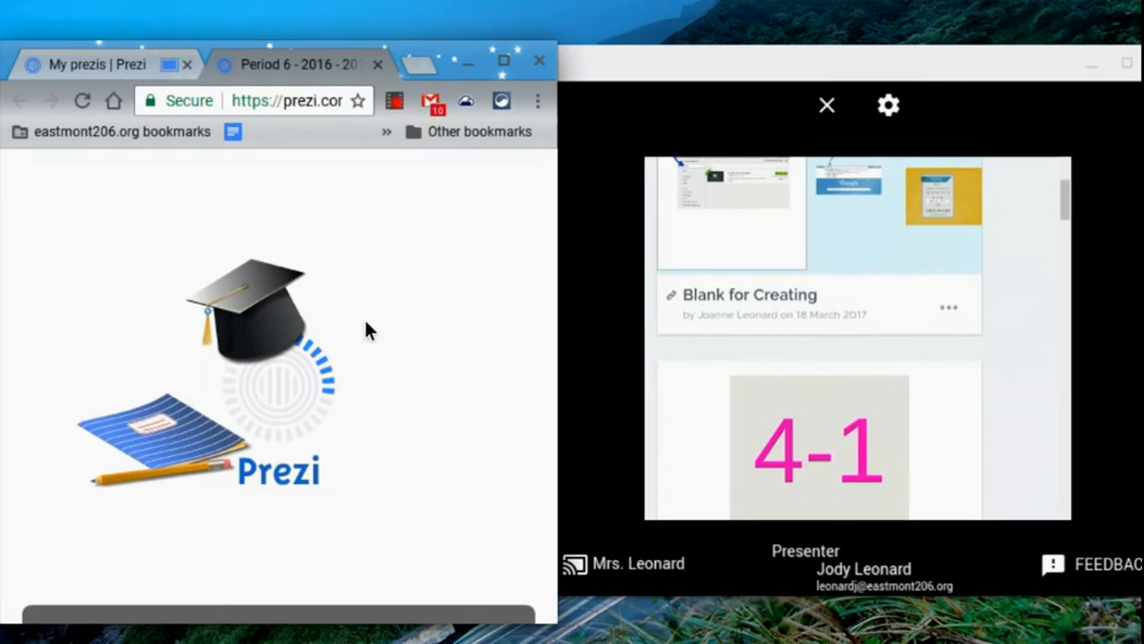
Search Google for "chrome web store" in a new tab, and close the receiver window
click(419, 65)
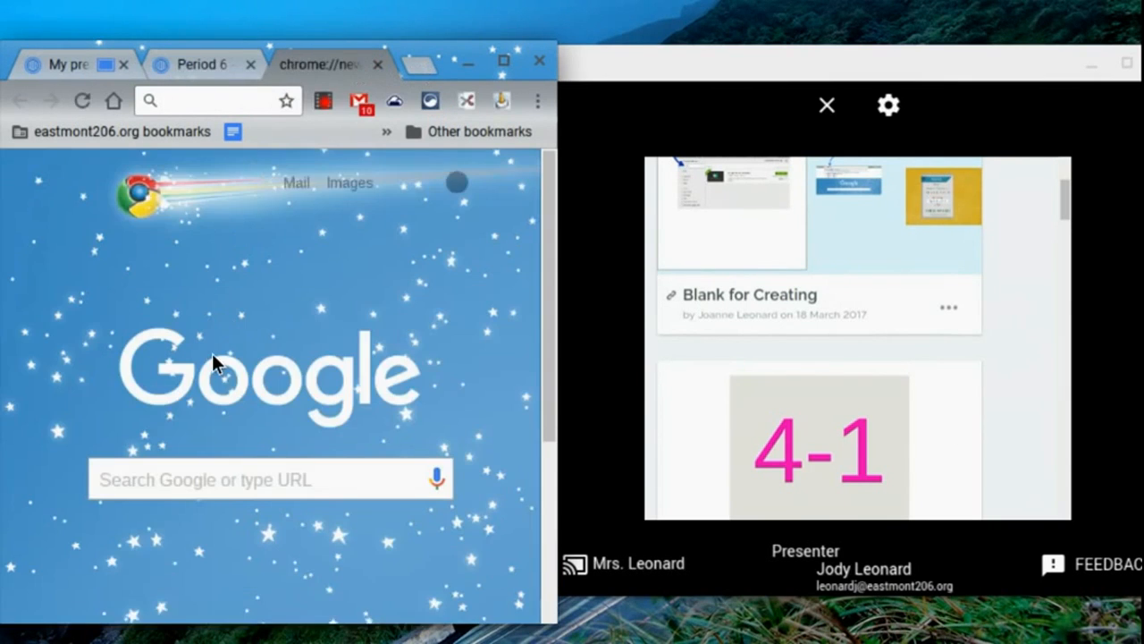
text(chrome web store)
key(Return)
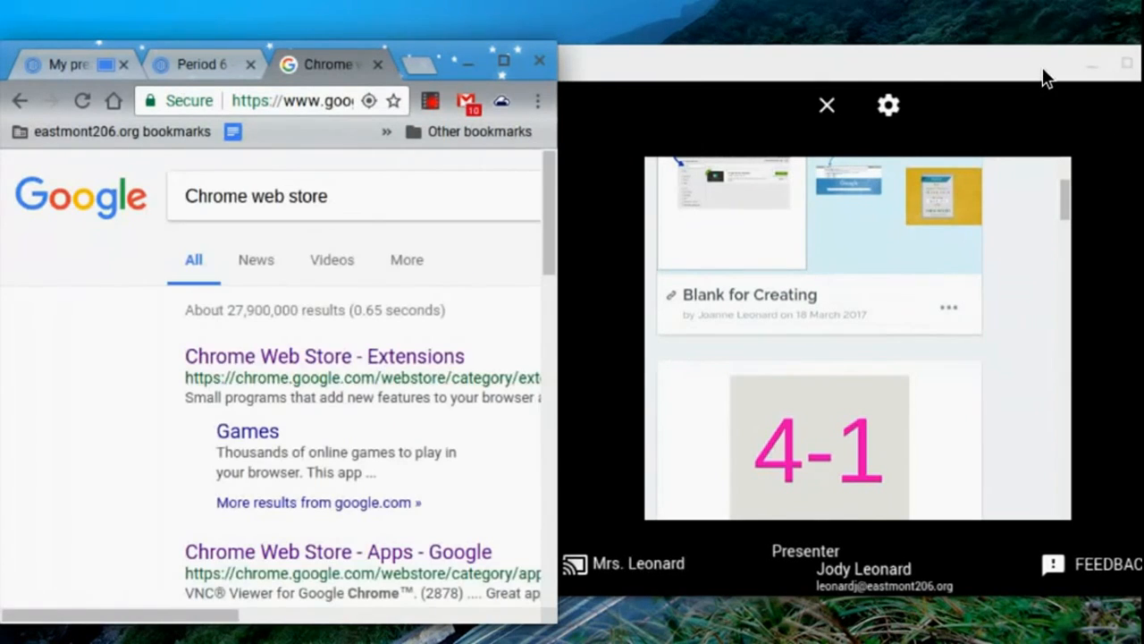
drag(1043, 76, 983, 89)
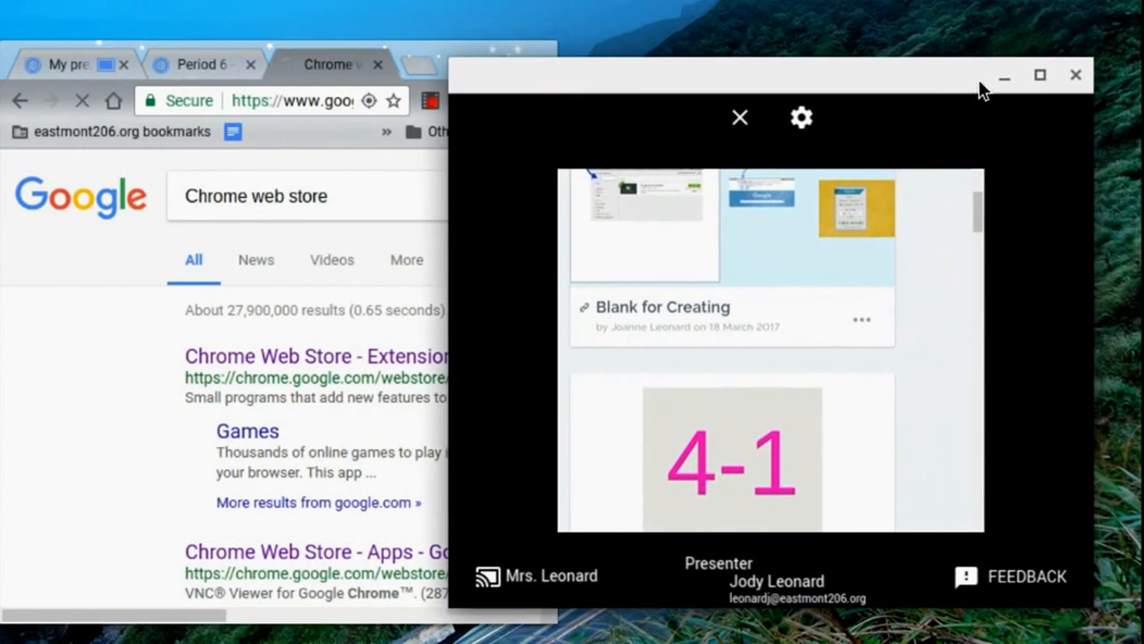
click(1074, 76)
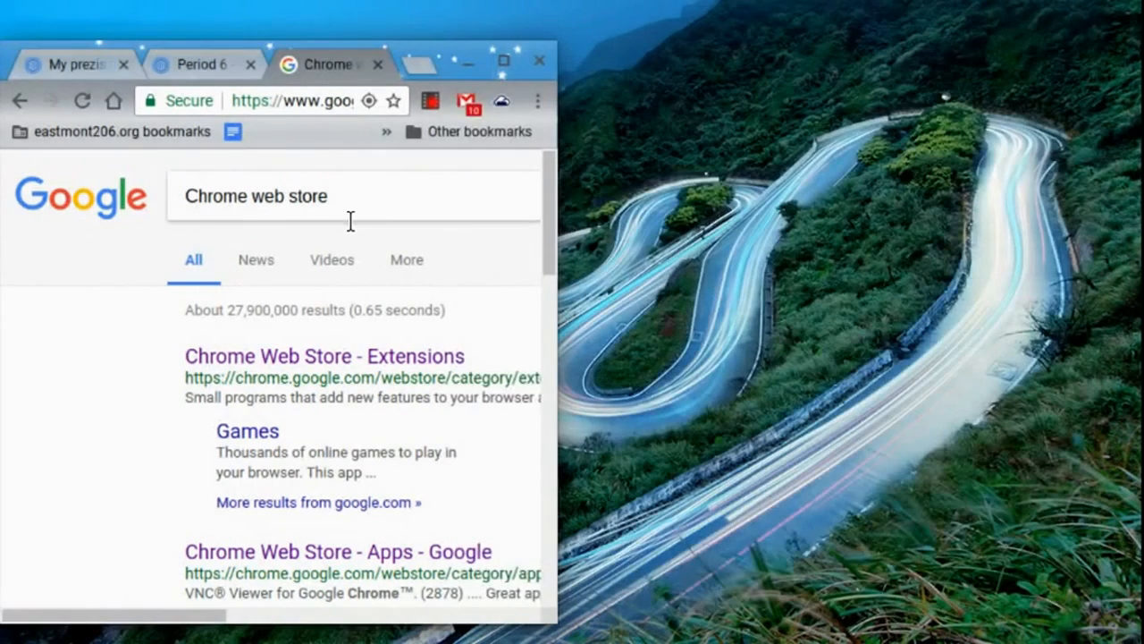
Rerun the Chrome web store search and open the Chrome Web Store - Apps result
click(349, 219)
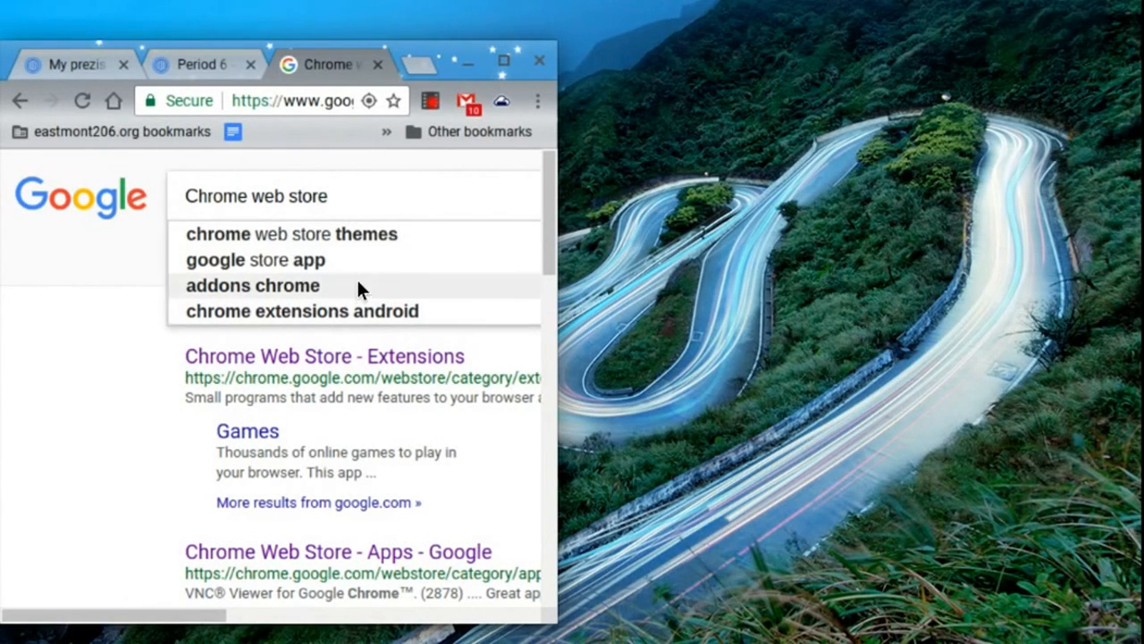
key(Return)
click(370, 205)
key(Return)
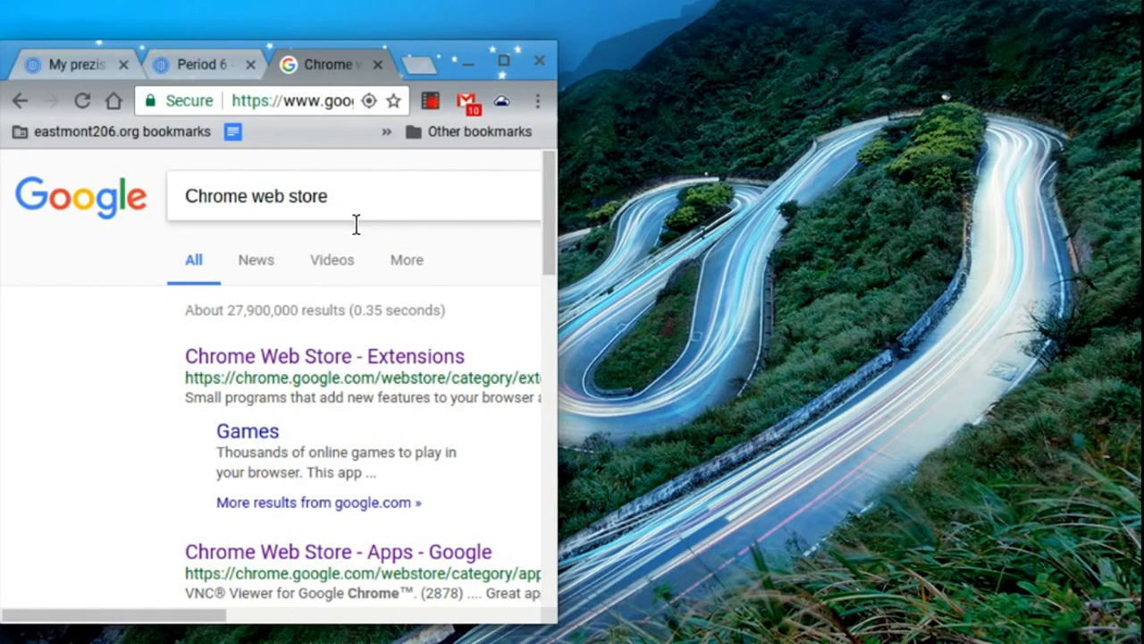
click(216, 552)
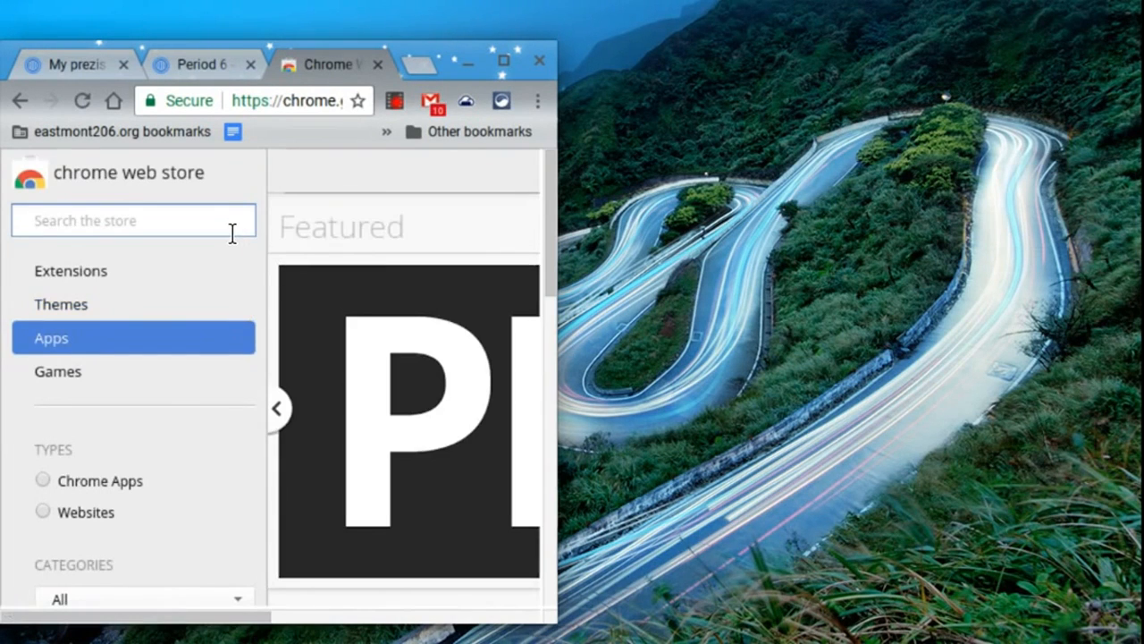
Search the store for "cast for education", go to the Google Cast for Education app result, and widen the browser window
text(cast )
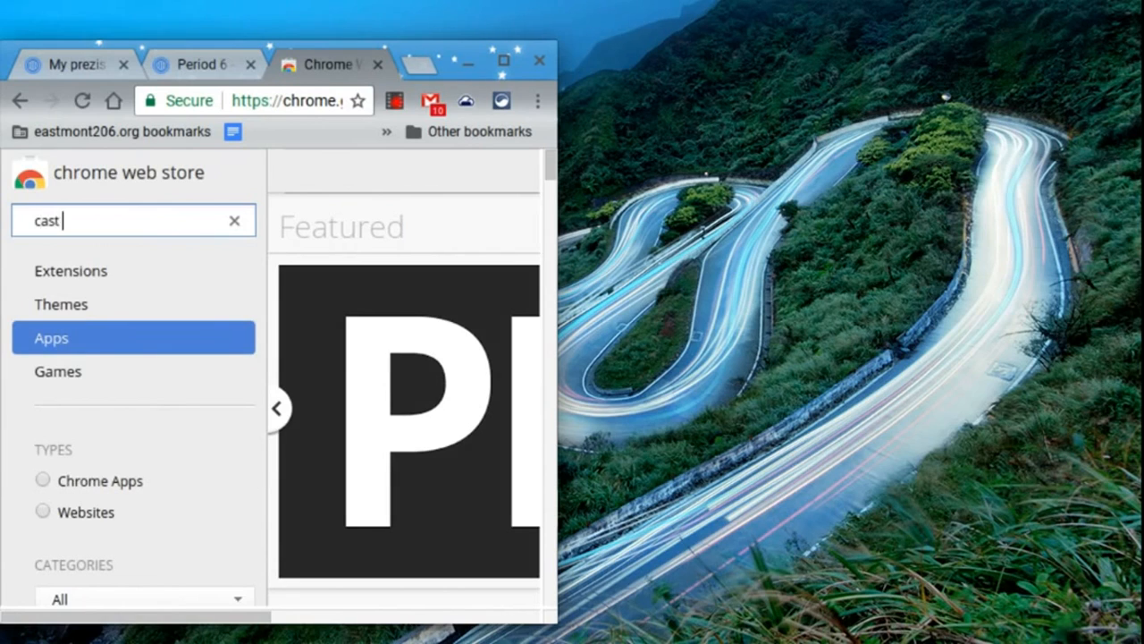
text(for education)
key(Return)
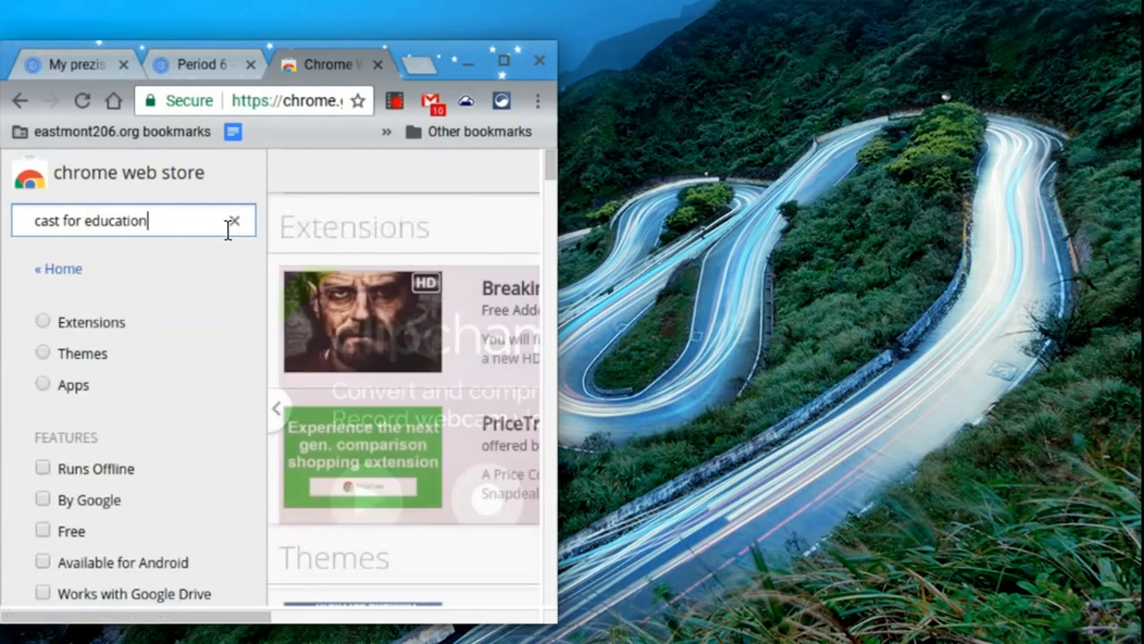
scroll(412, 416, down, 2)
scroll(411, 416, down, 5)
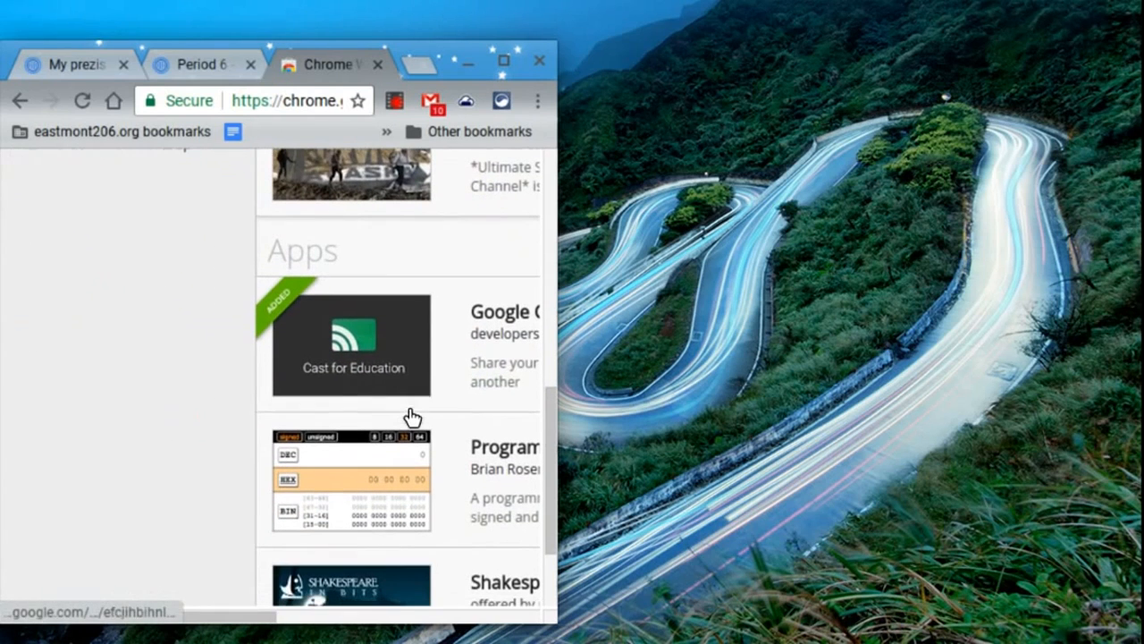
drag(559, 350, 1093, 375)
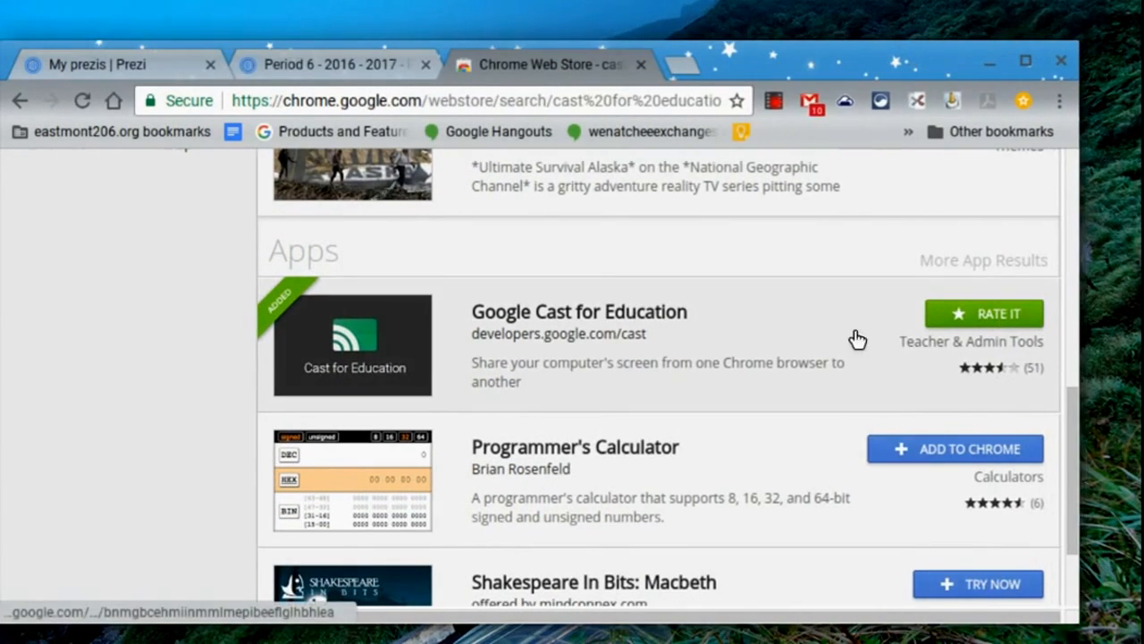